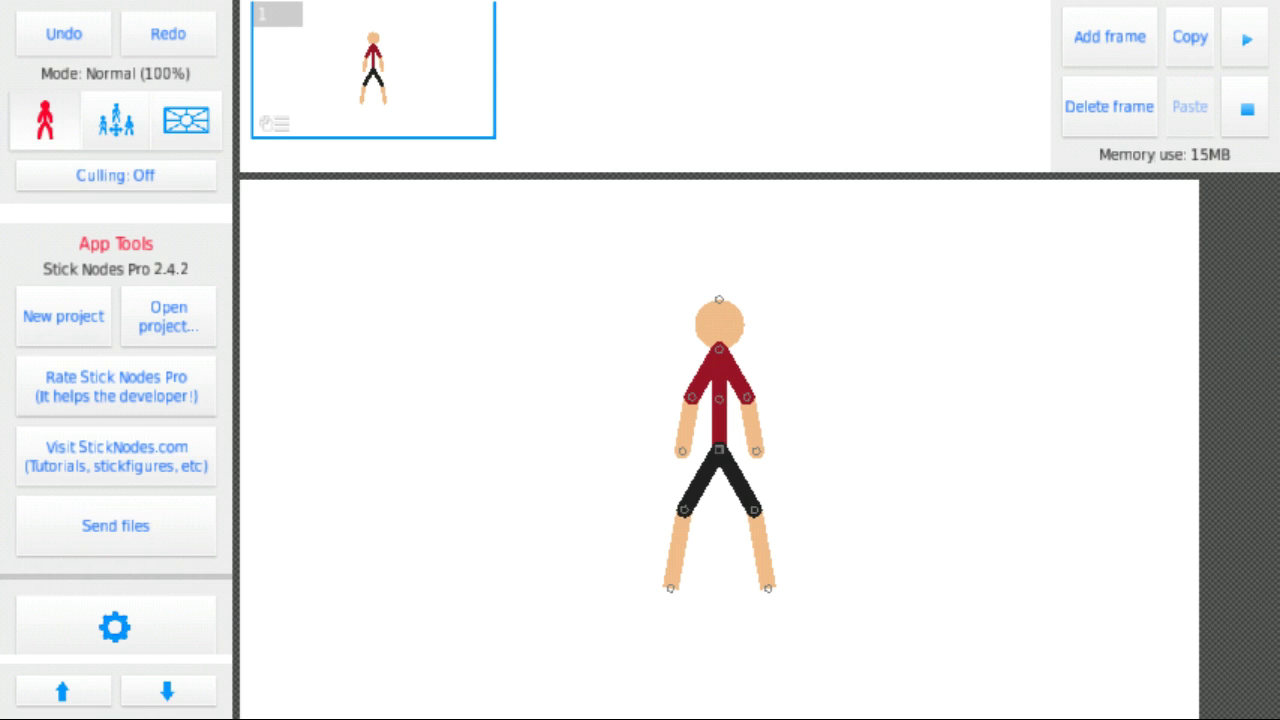
left_click_drag(756, 451, 744, 455)
scroll(116, 450, "down", 10)
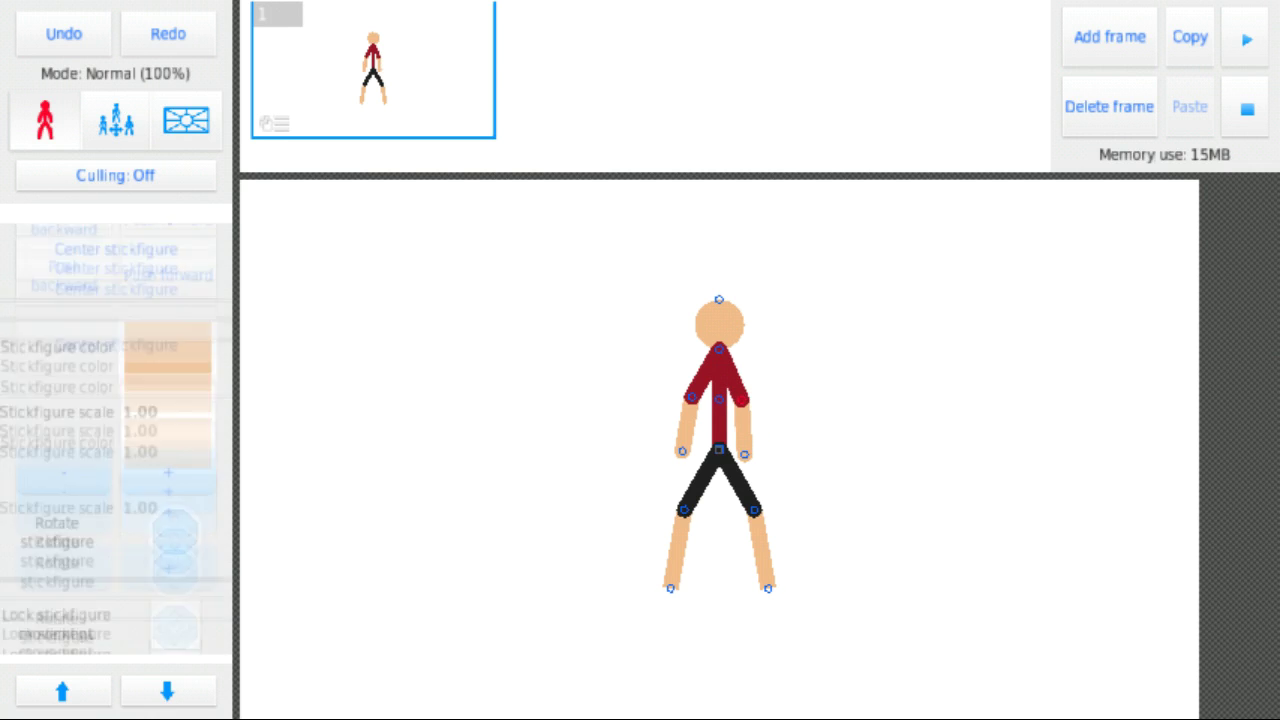
scroll(116, 450, "down", 5)
scroll(116, 450, "down", 5)
scroll(116, 450, "down", 5)
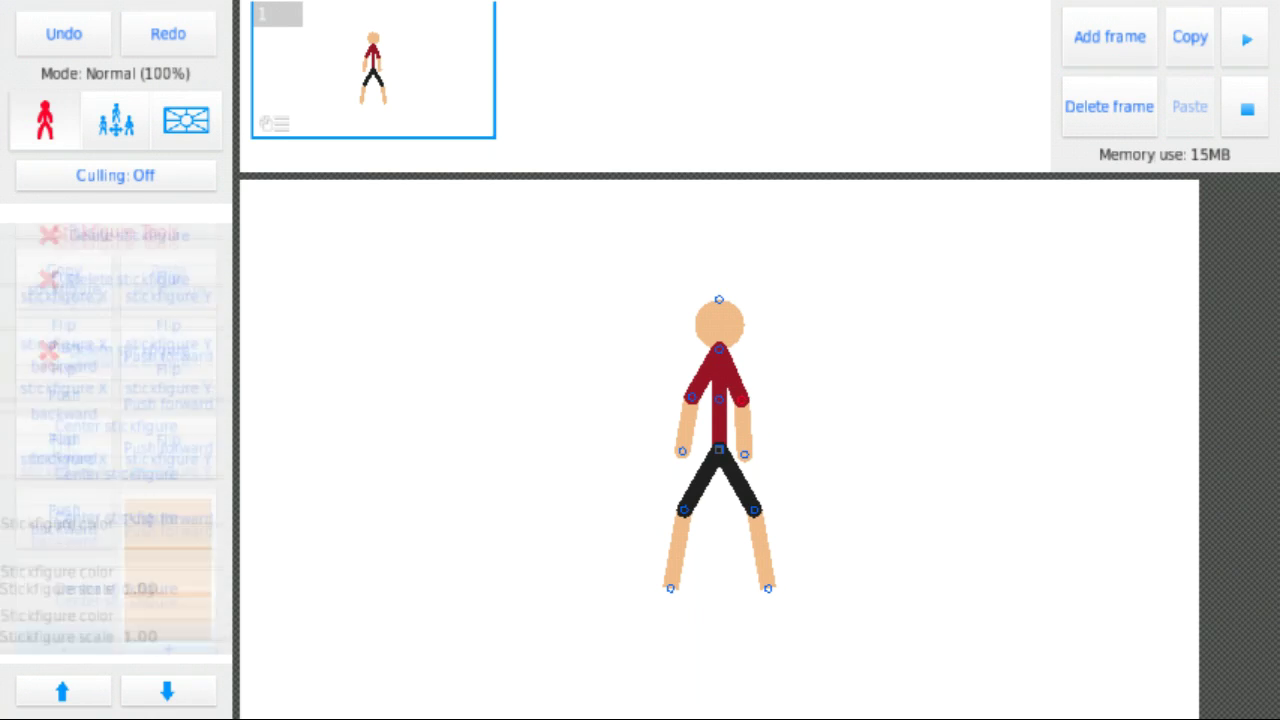
scroll(116, 450, "down", 5)
scroll(116, 400, "up", 5)
scroll(116, 400, "up", 5)
Draw a rounded black segment over the left forearm and set its thickness to 38.
left_click(166, 346)
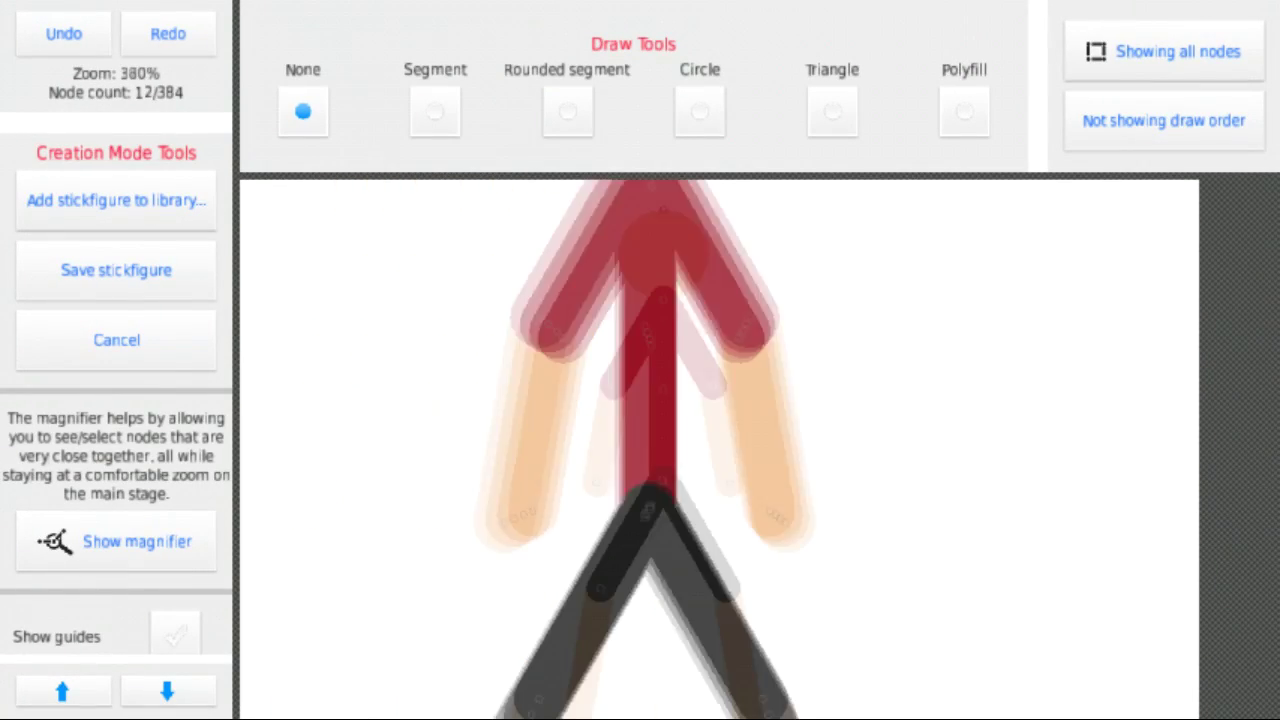
scroll(116, 450, "down", 5)
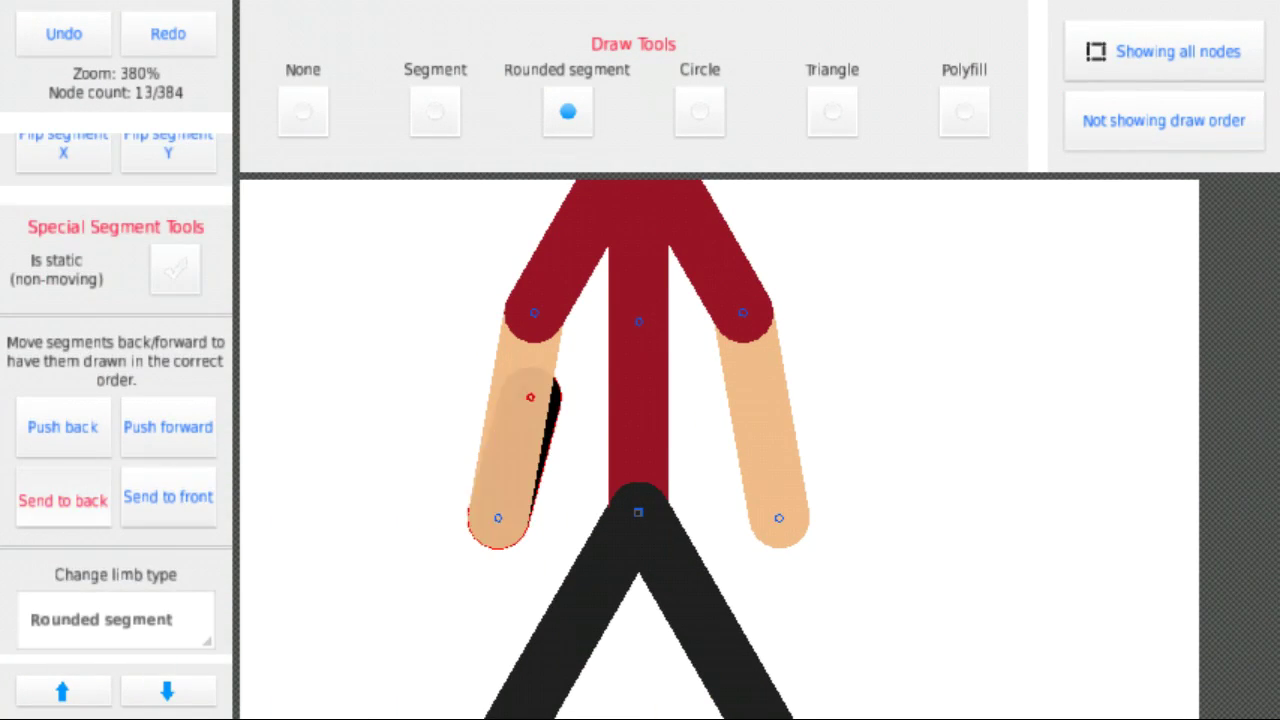
left_click(303, 111)
scroll(116, 400, "up", 5)
left_click(166, 177)
type("38")
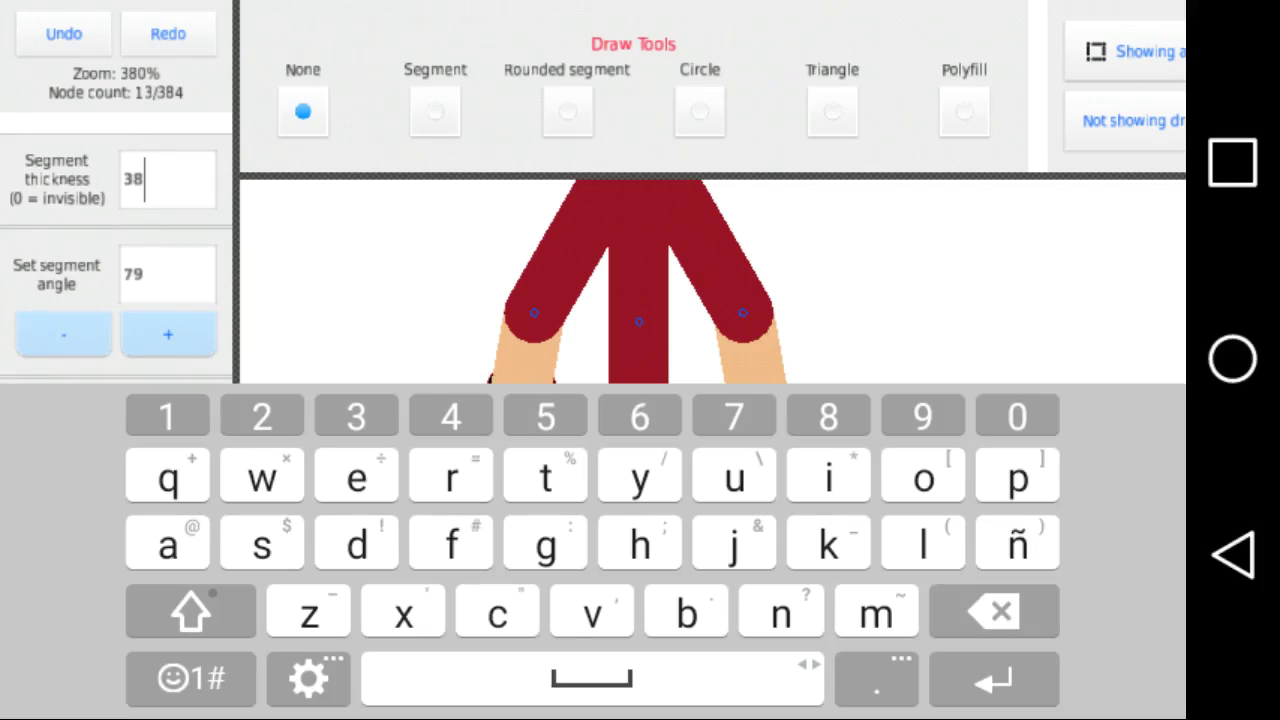
key("Return")
left_click(584, 399)
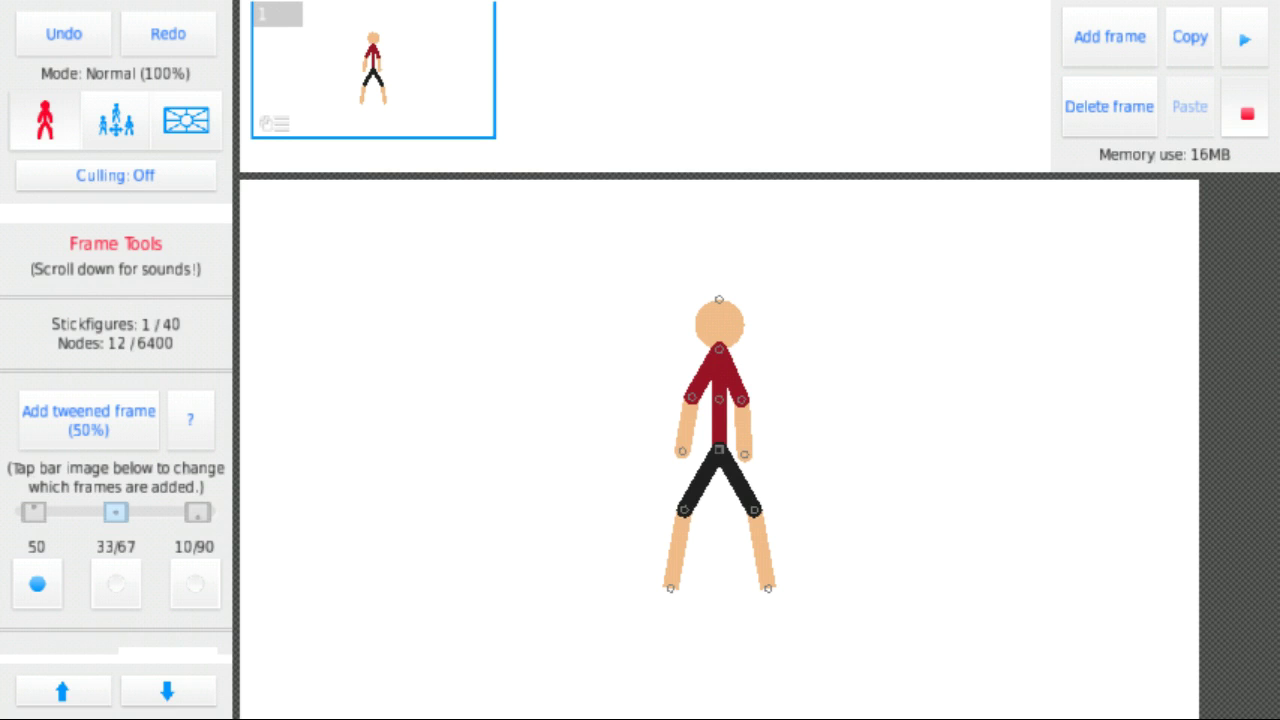
Bring up the 'Import a stickfigure' list of available figure files.
left_click(115, 348)
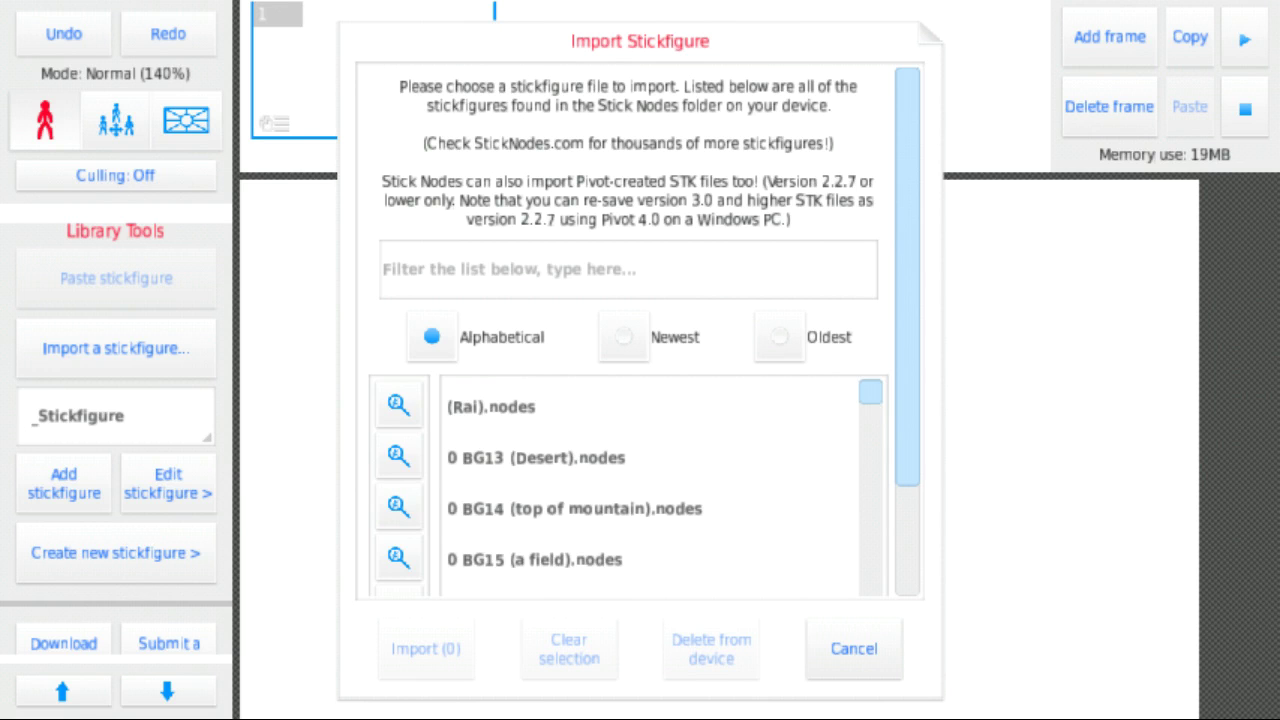
scroll(650, 490, "down", 10)
scroll(650, 490, "down", 5)
scroll(650, 490, "down", 5)
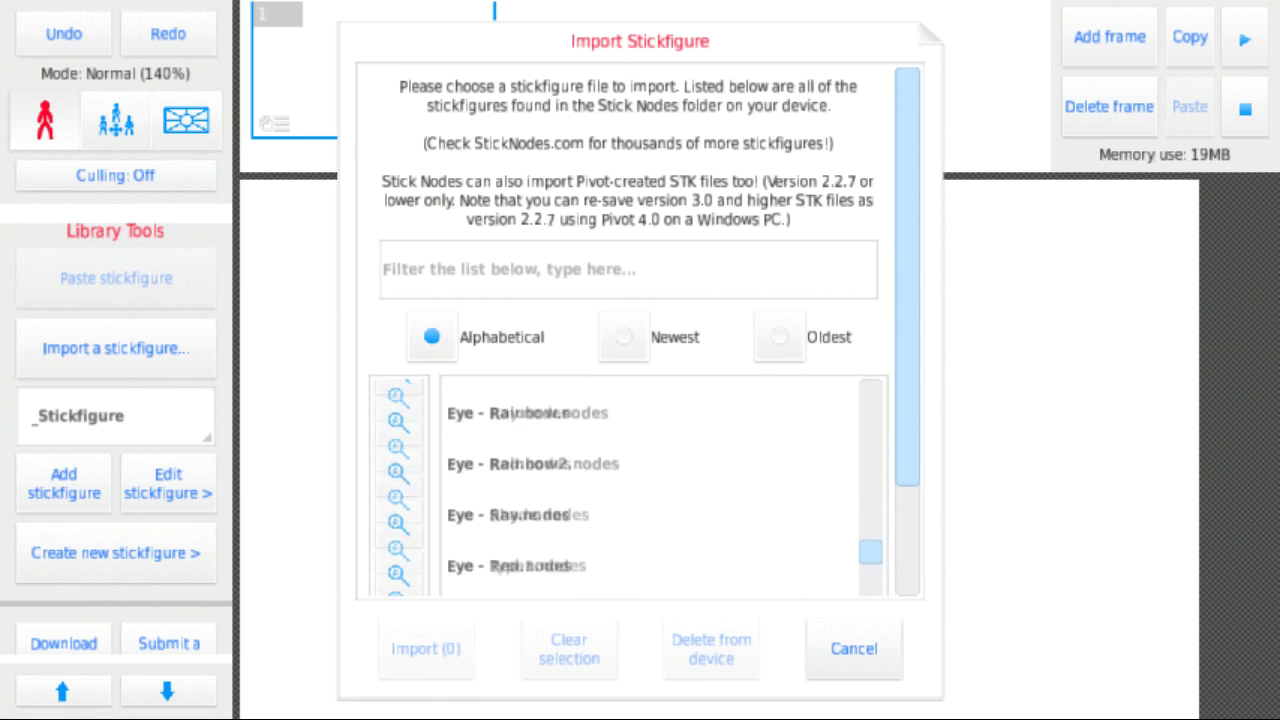
scroll(650, 490, "down", 5)
scroll(650, 490, "down", 5)
scroll(650, 490, "down", 5)
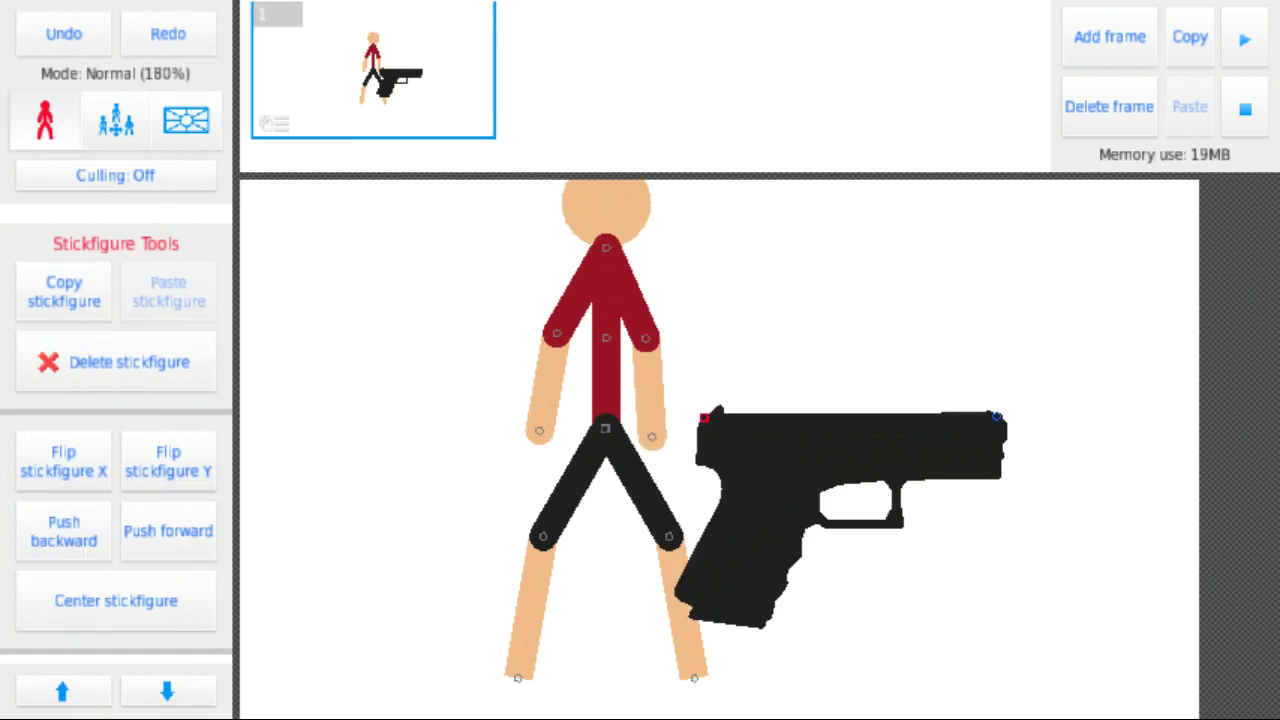
Drag the pistol right, clear of the red-shirted figure, and select it.
left_click_drag(830, 500, 1030, 500)
left_click_drag(1000, 600, 670, 500)
mouse_move(900, 600)
left_mouse_down()
mouse_move(965, 666)
mouse_move(1005, 652)
mouse_move(1024, 665)
left_mouse_up()
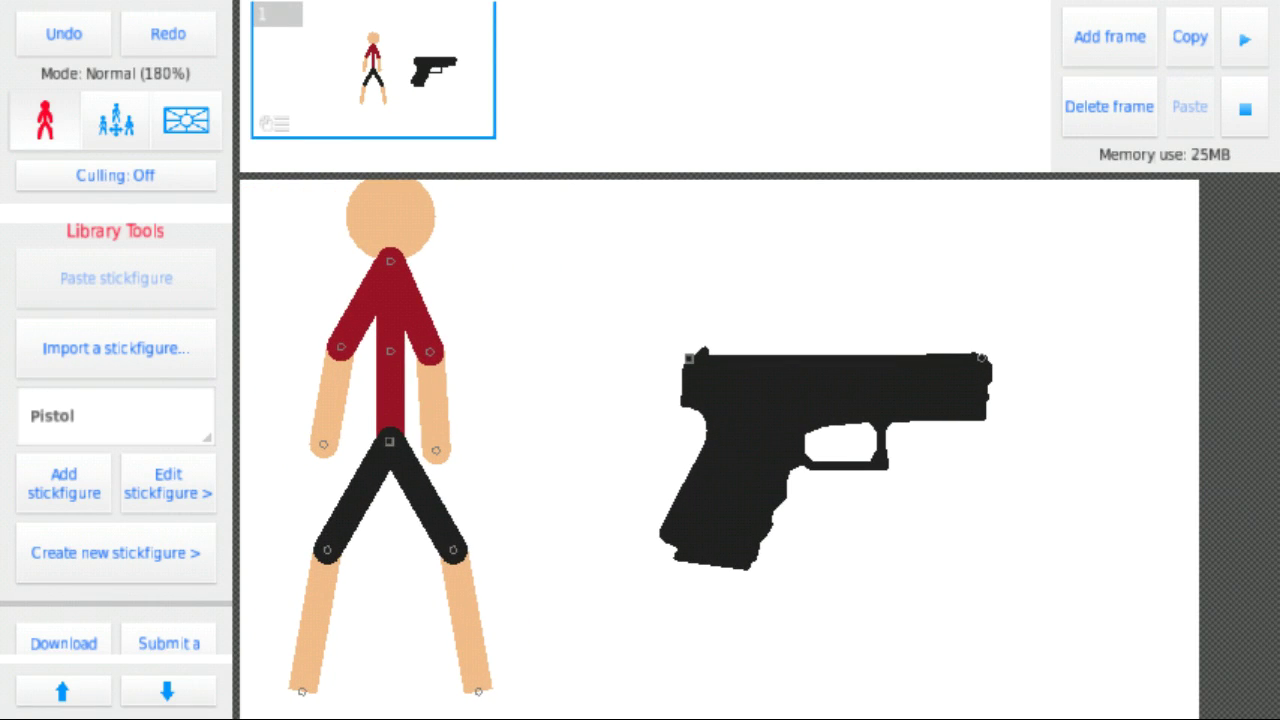
left_click(830, 400)
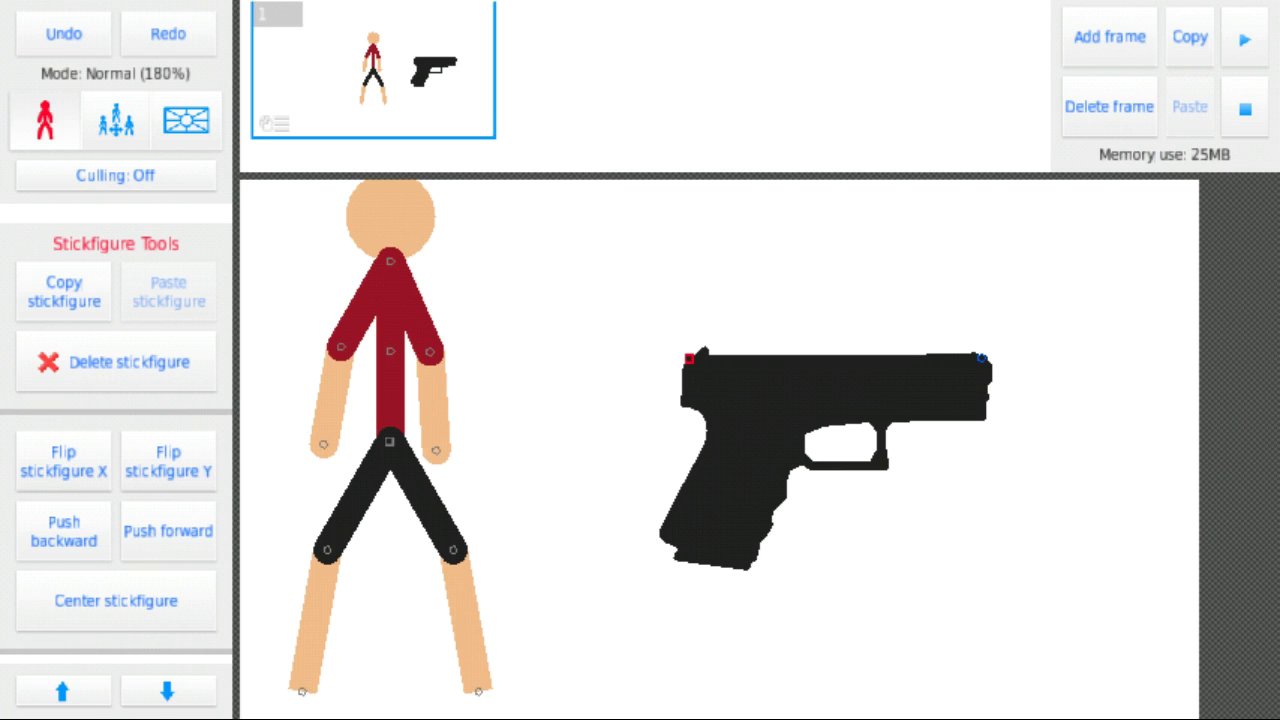
scroll(116, 440, "down", 10)
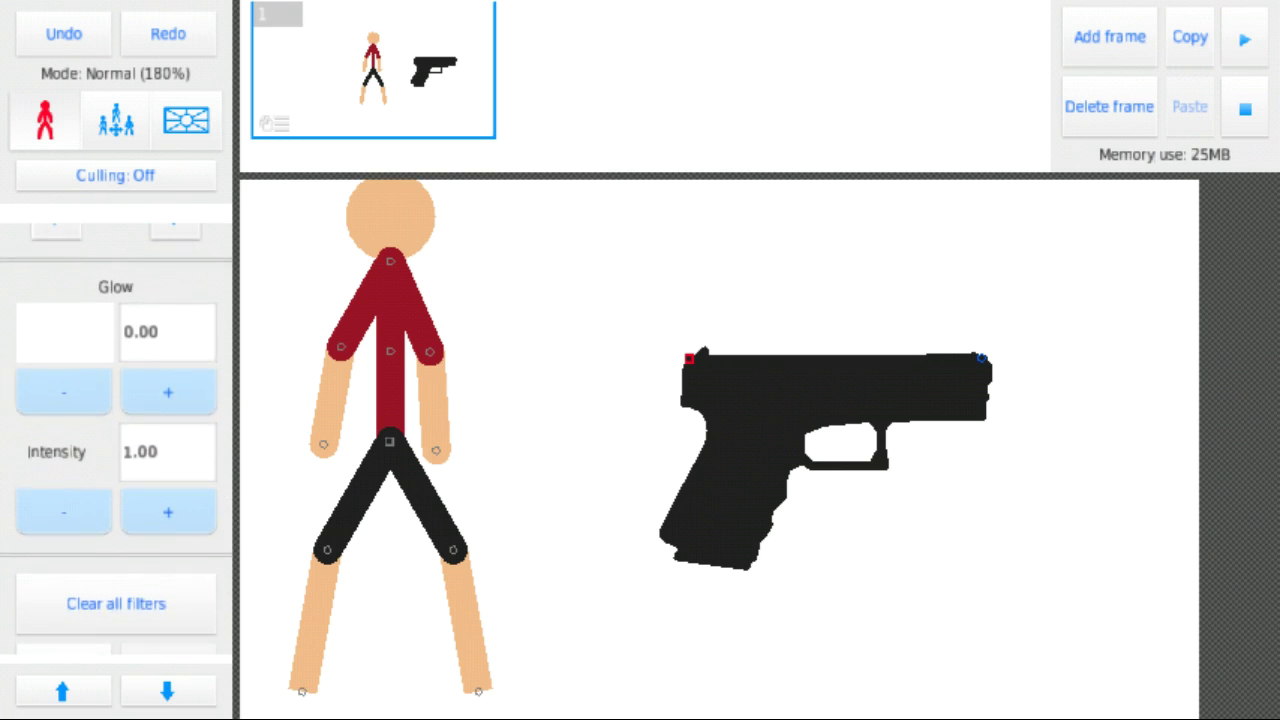
scroll(116, 440, "up", 3)
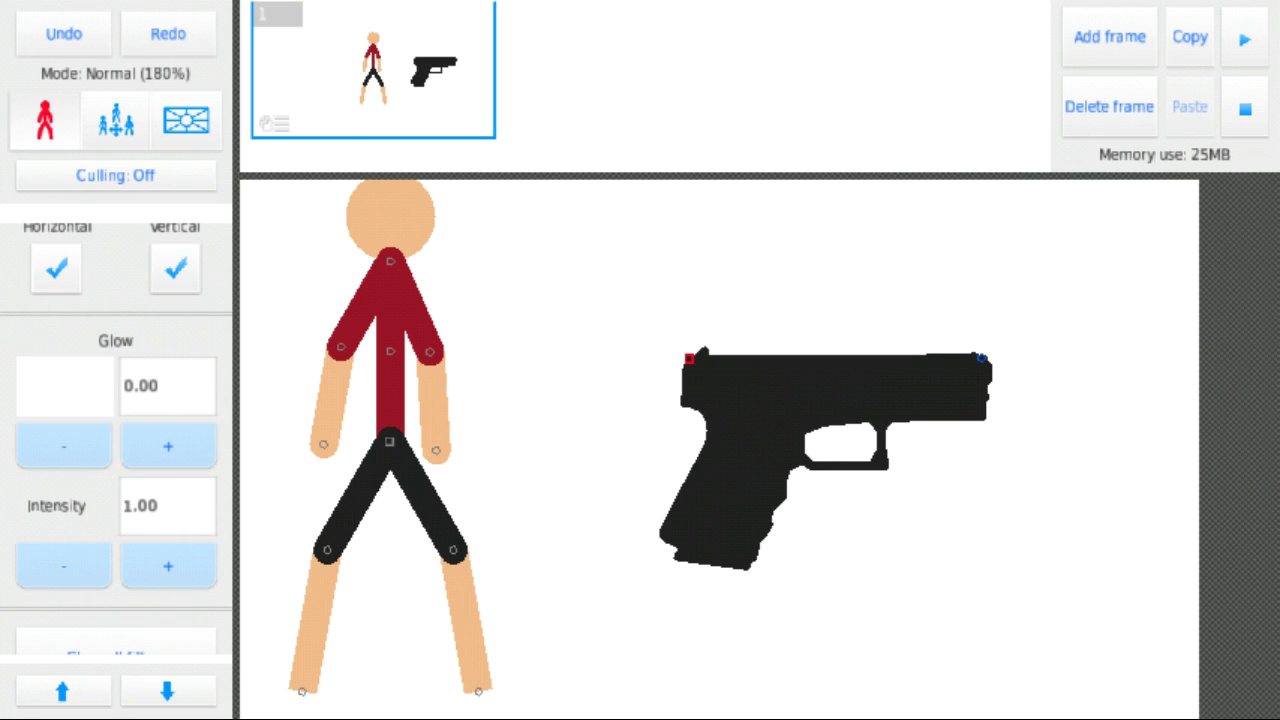
scroll(116, 440, "down", 1)
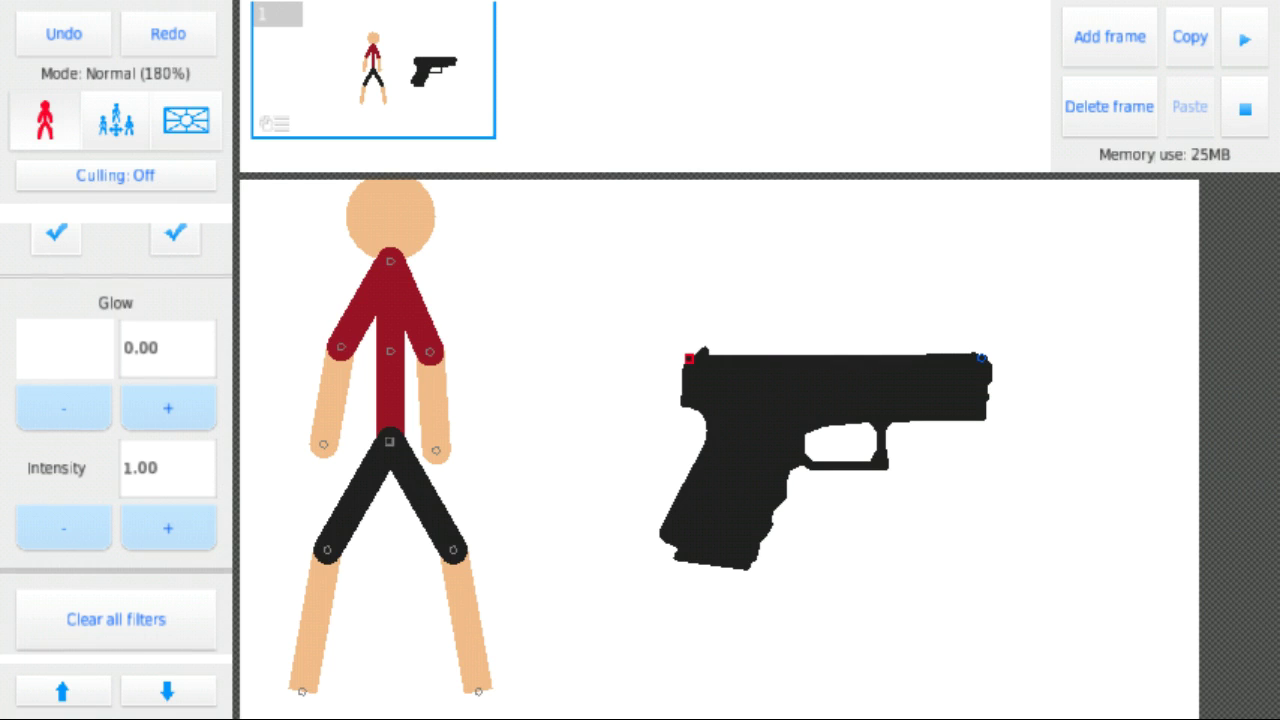
Step the pistol's glow intensity up to 2.00.
left_click(168, 528)
left_click(168, 528)
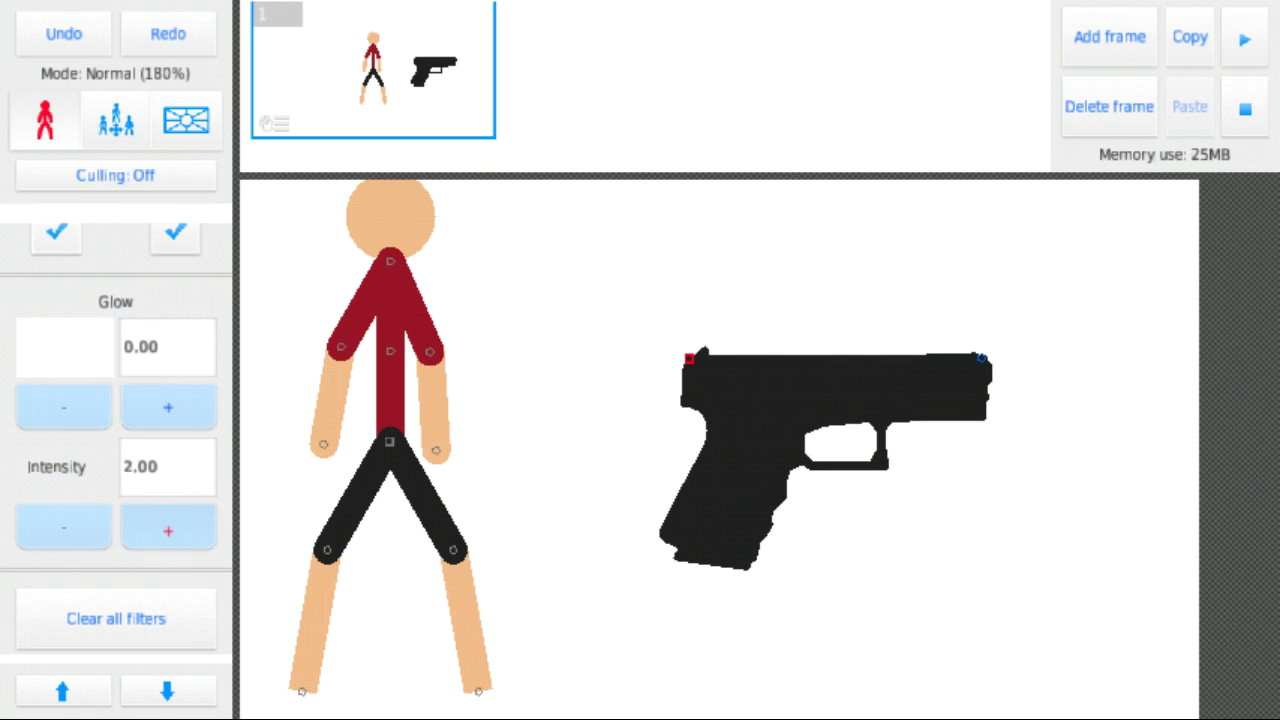
scroll(116, 440, "up", 1)
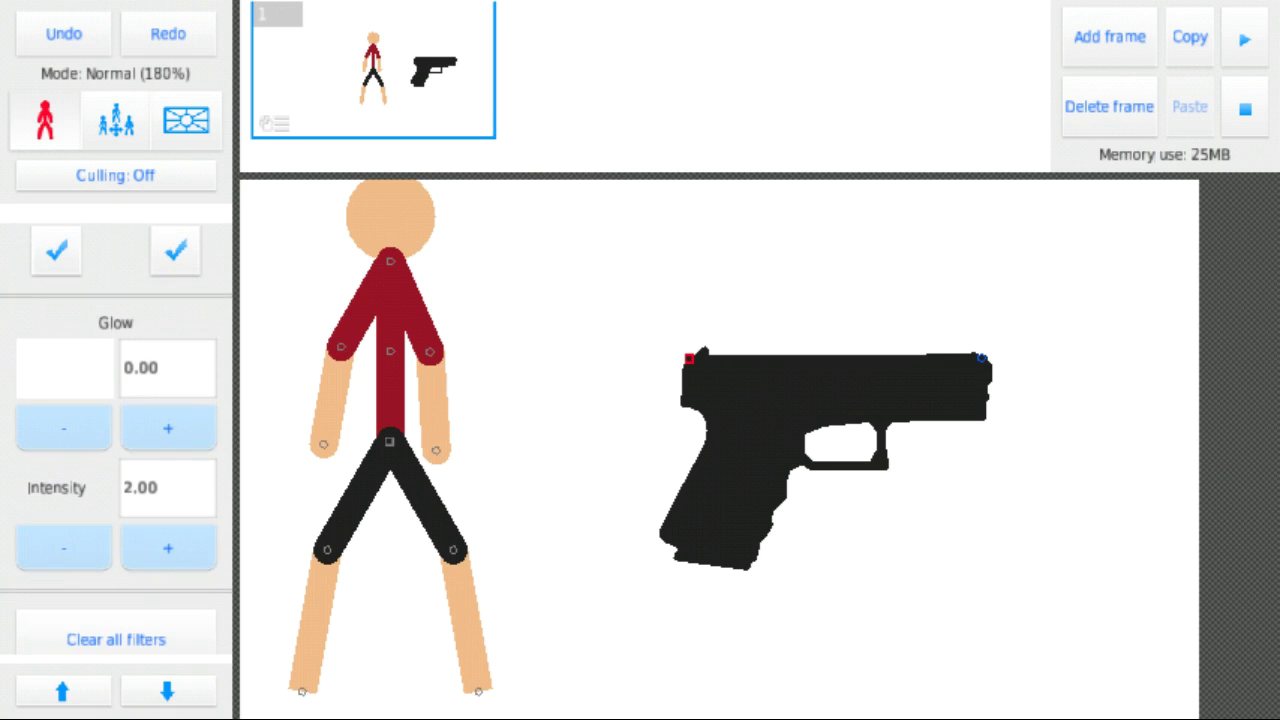
Pick red as the glow colour in the colour picker and close it.
left_click(65, 367)
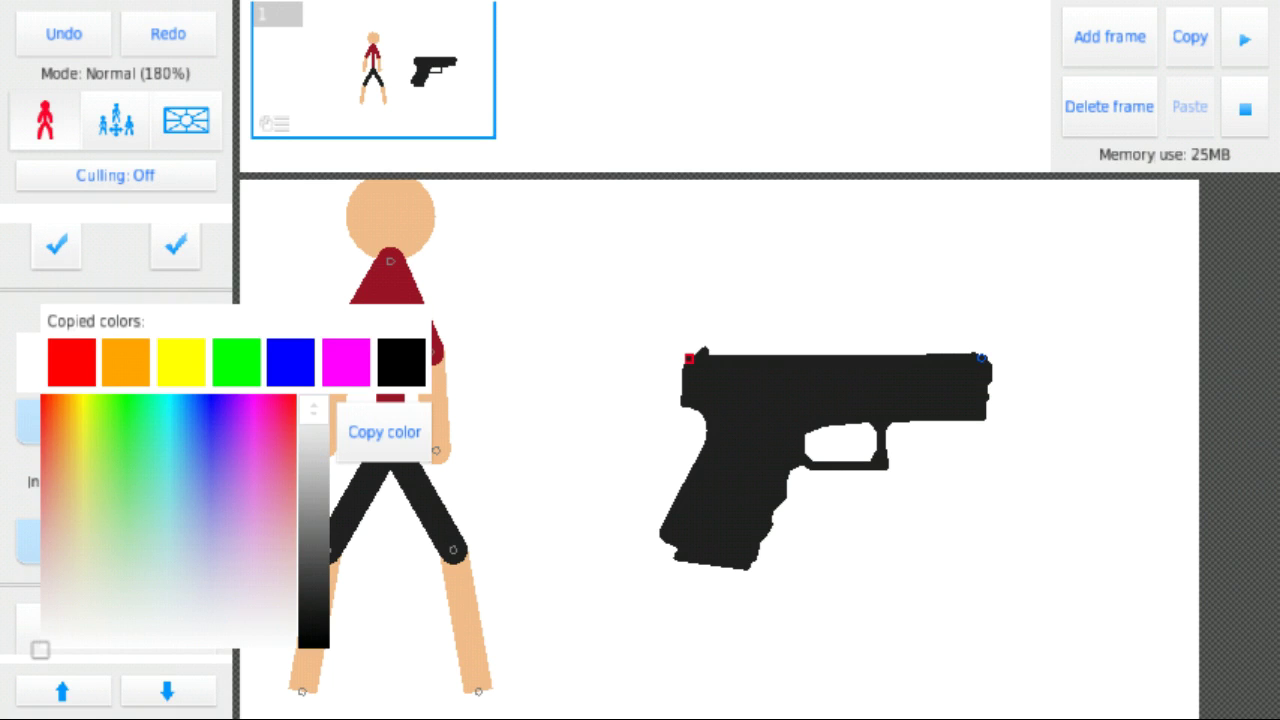
mouse_move(150, 522)
left_mouse_down()
mouse_move(210, 555)
mouse_move(66, 541)
mouse_move(42, 509)
mouse_move(67, 477)
mouse_move(294, 521)
mouse_move(101, 452)
mouse_move(65, 528)
mouse_move(180, 554)
mouse_move(289, 430)
mouse_move(40, 396)
left_mouse_up()
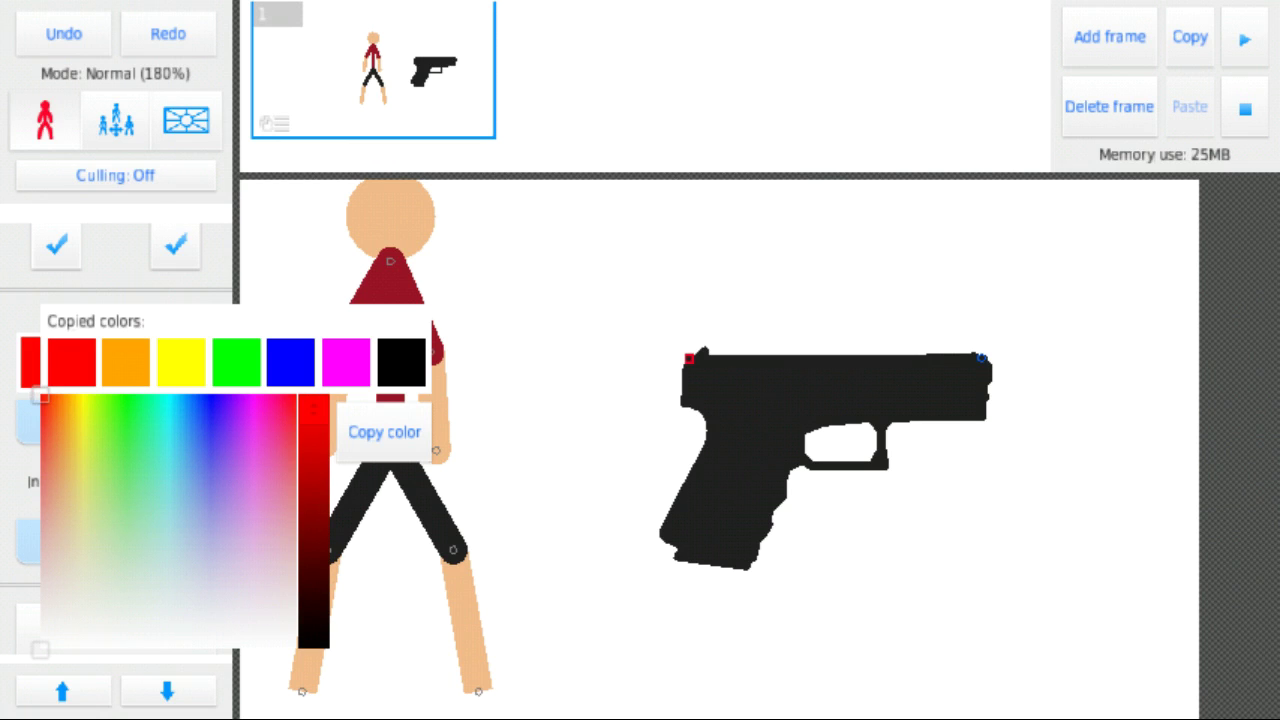
key("Escape")
left_click(65, 361)
key("Escape")
scroll(116, 440, "down", 2)
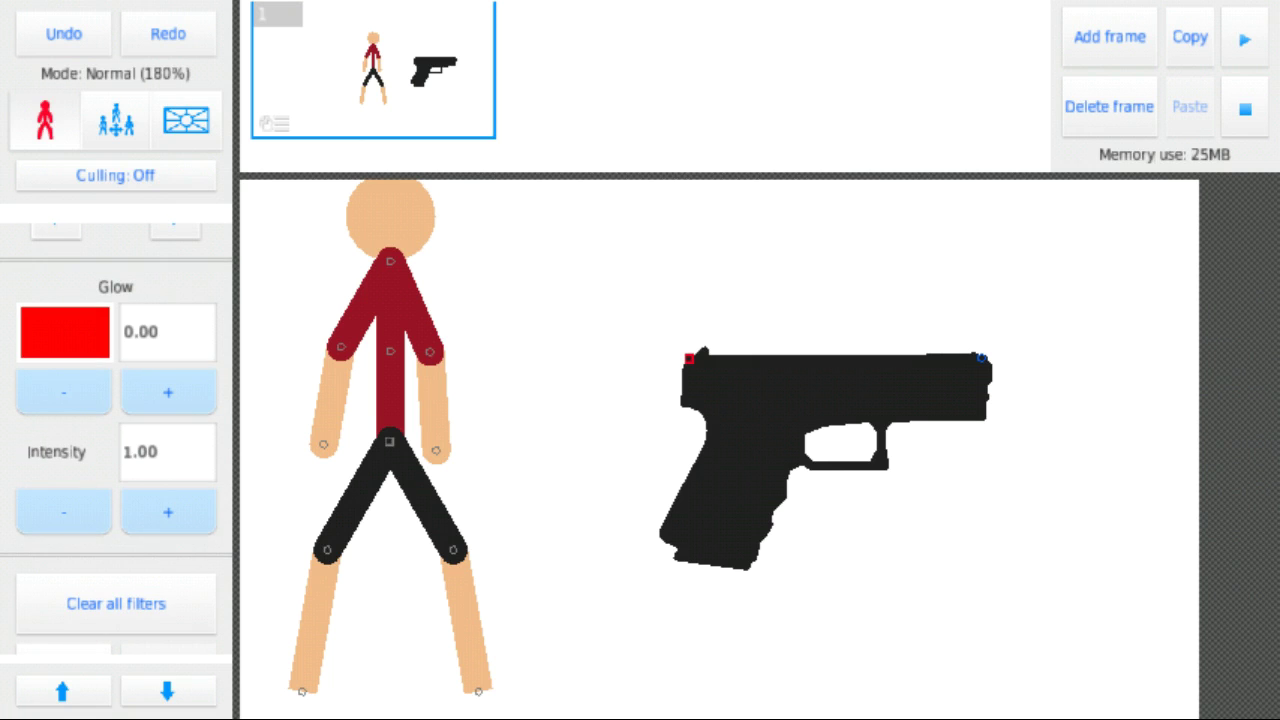
scroll(116, 438, "up", 1)
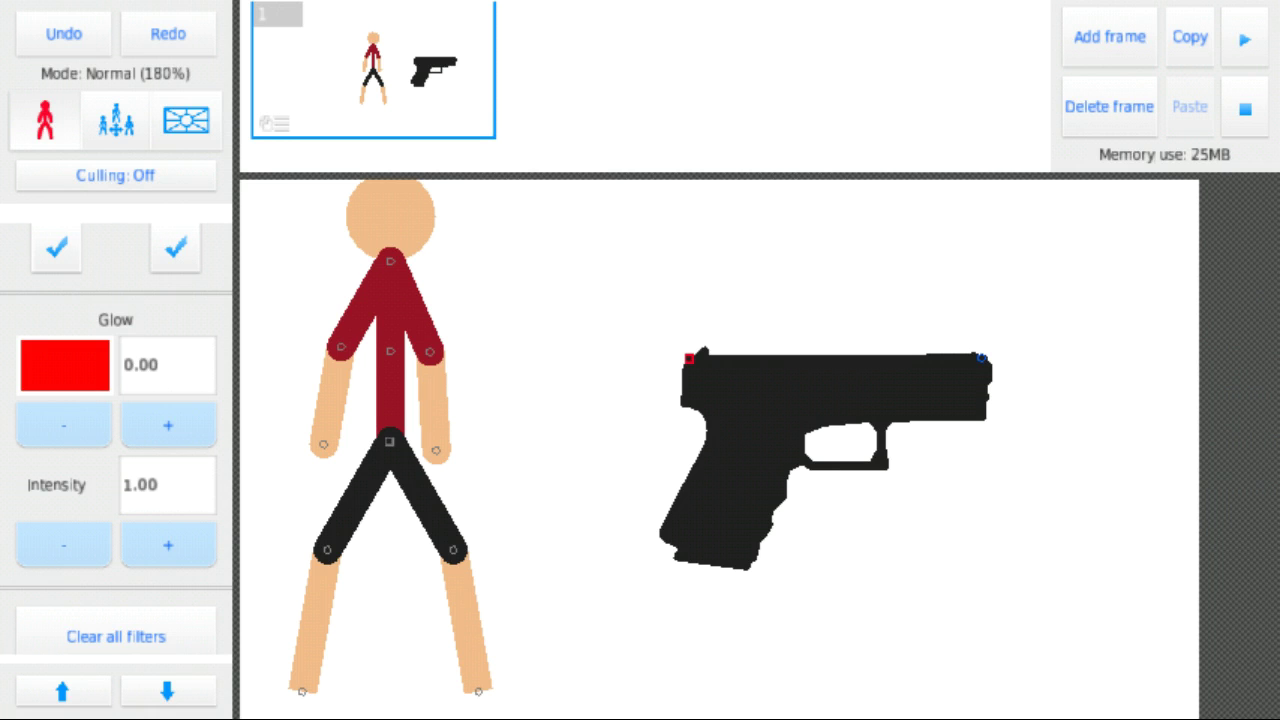
Raise the pistol's glow amount to 0.20.
left_click(168, 425)
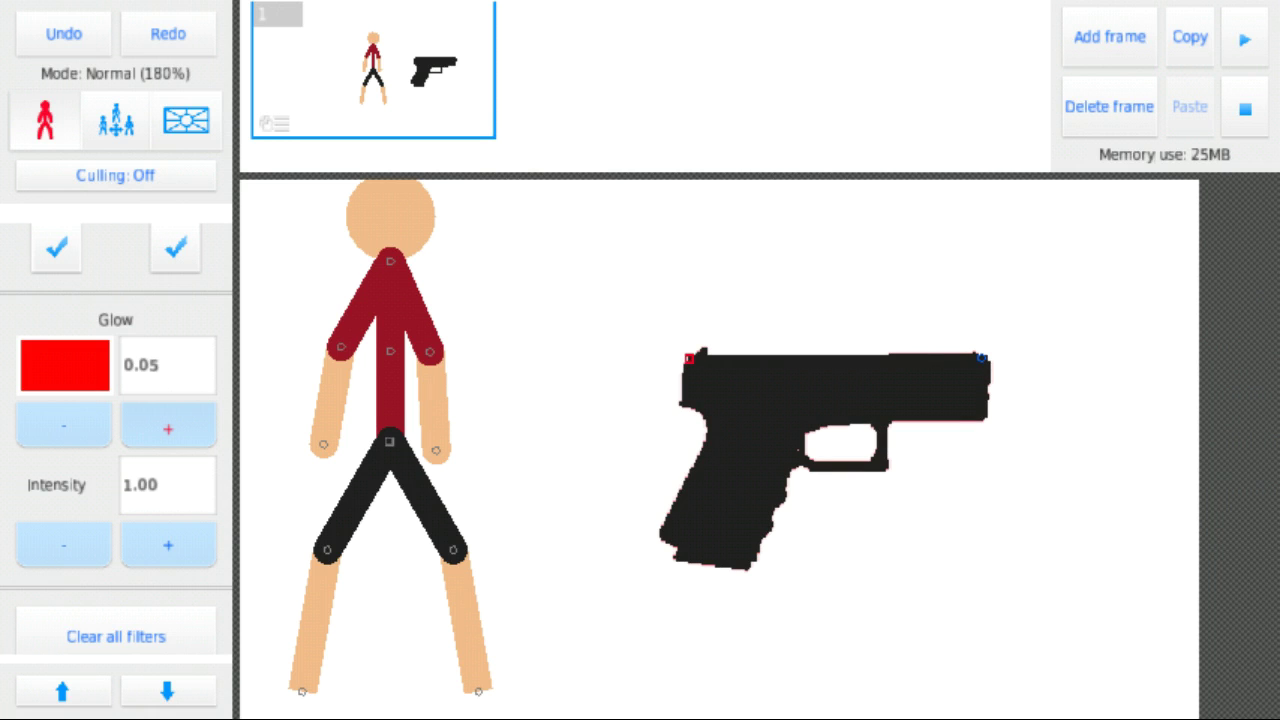
left_click(168, 428)
scroll(116, 440, "up", 2)
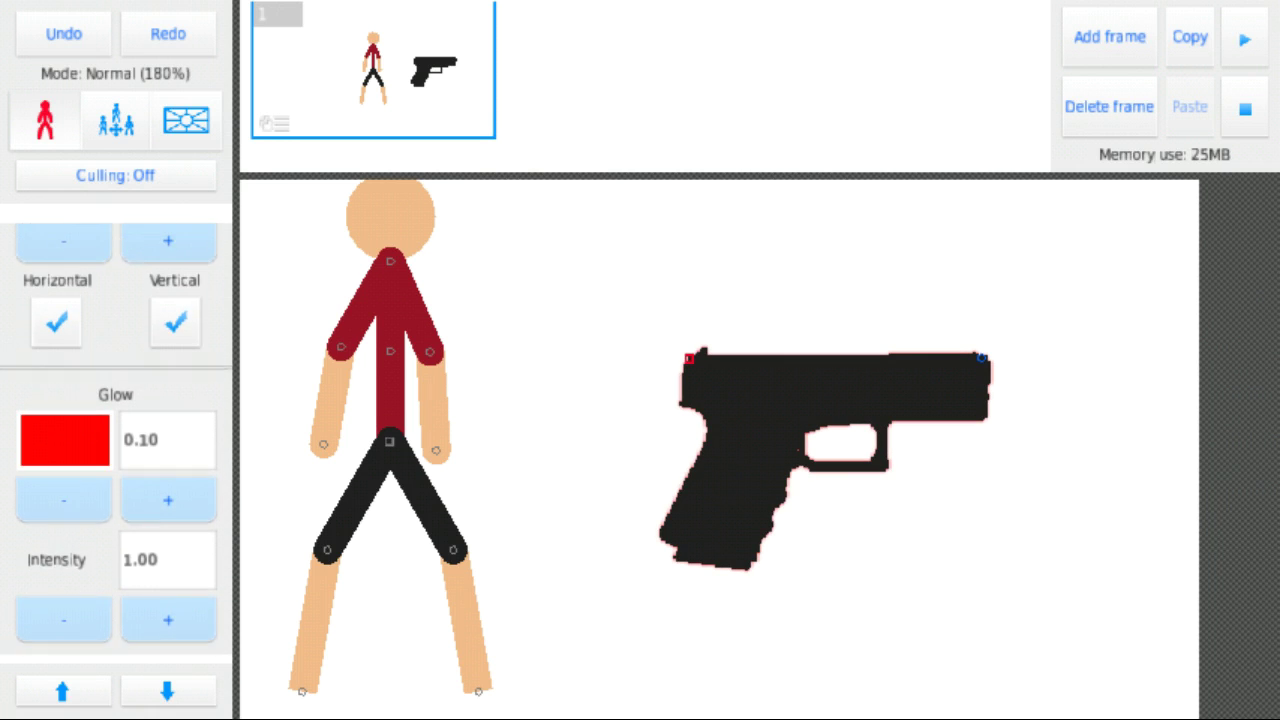
scroll(116, 440, "up", 2)
scroll(116, 440, "down", 2)
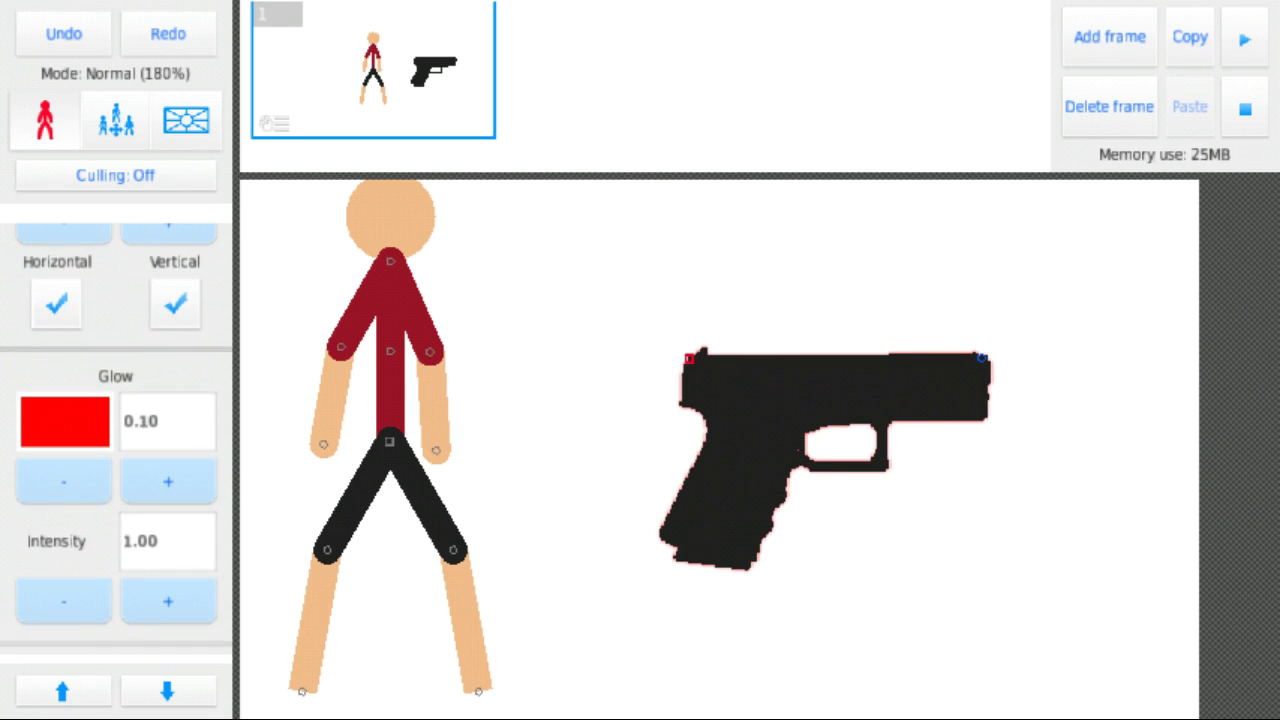
left_click(168, 481)
left_click(168, 481)
scroll(116, 440, "down", 4)
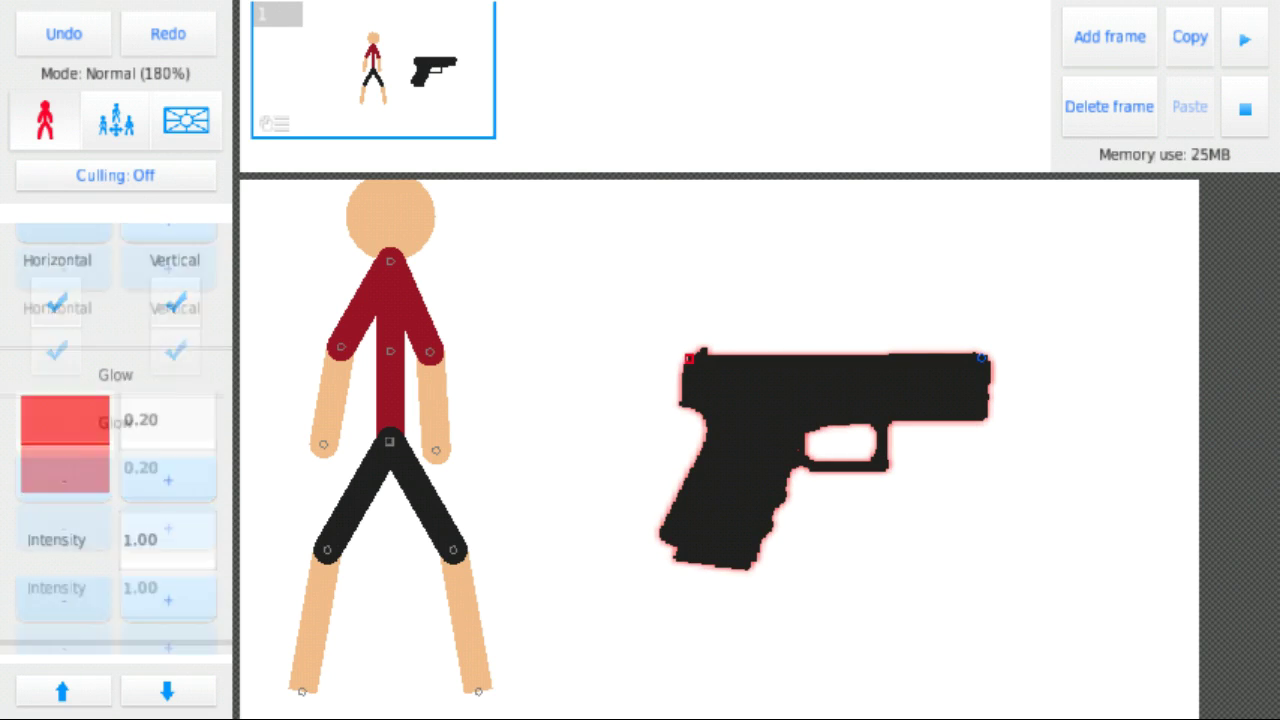
Set glow intensity to 2.00 and preview the red outline with playback.
left_click(168, 421)
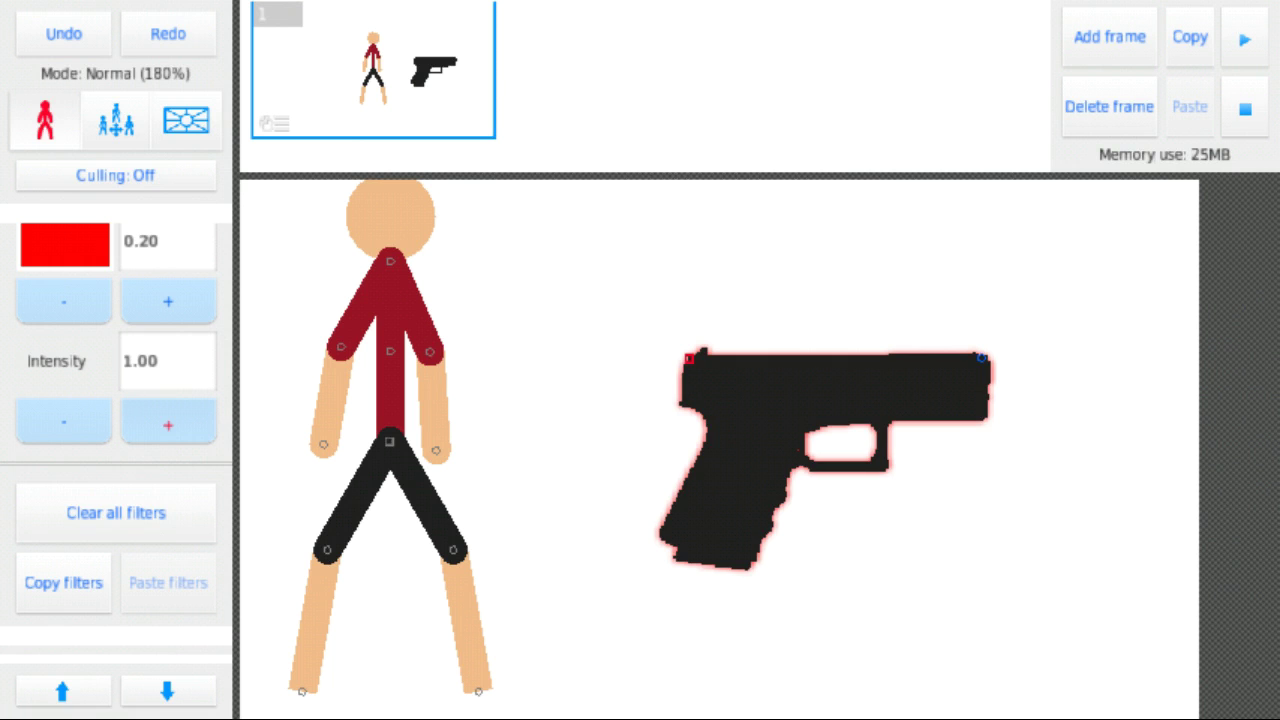
left_click(168, 421)
left_click(1245, 38)
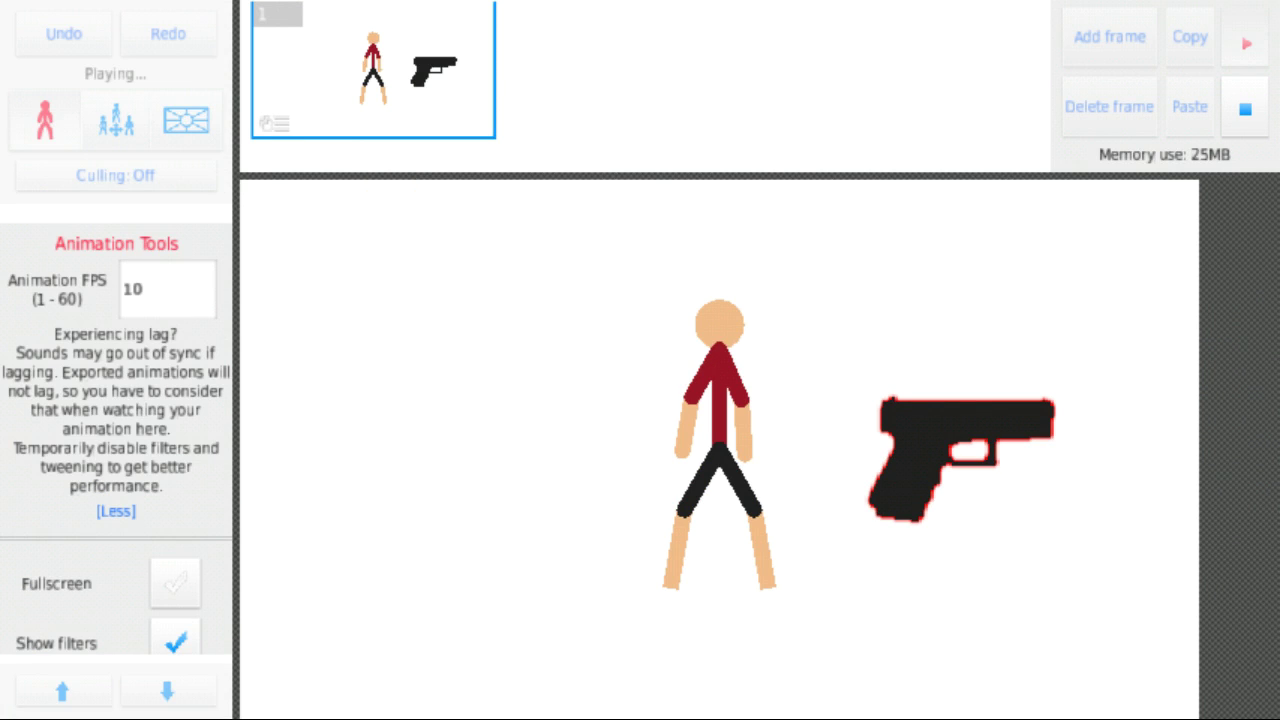
left_click(1245, 108)
scroll(700, 420, "up", 5)
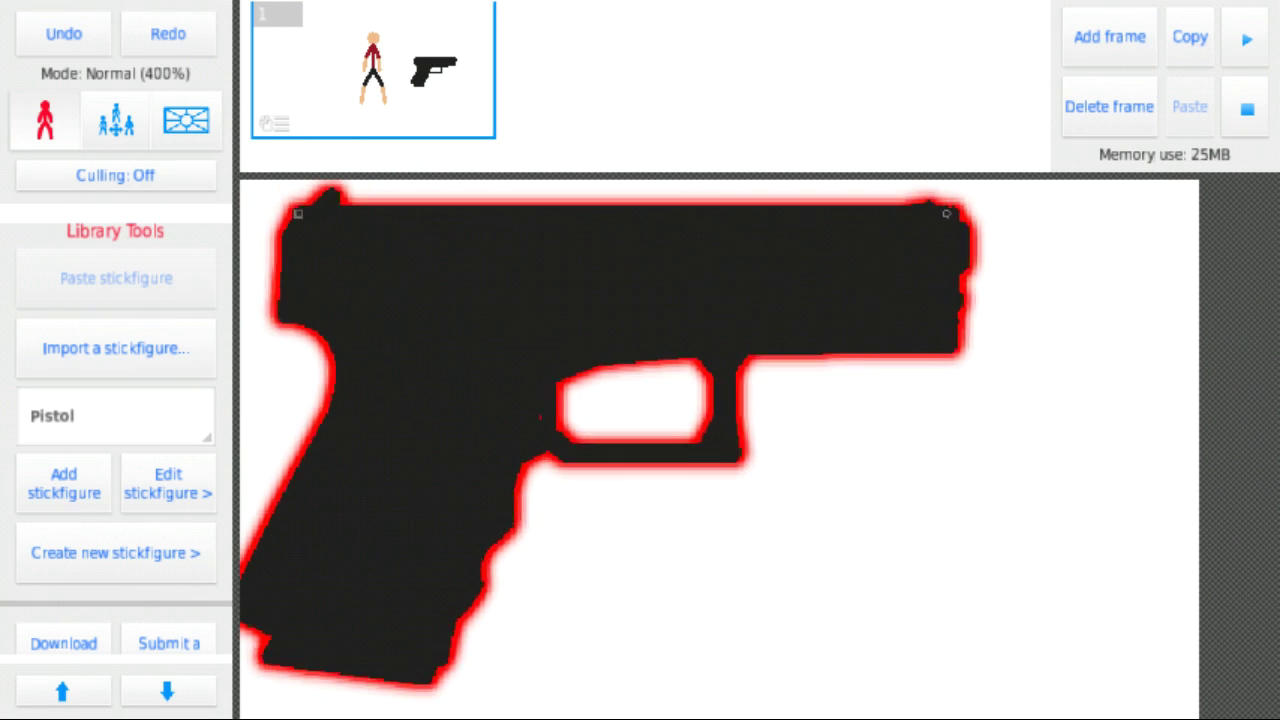
scroll(700, 420, "down", 1)
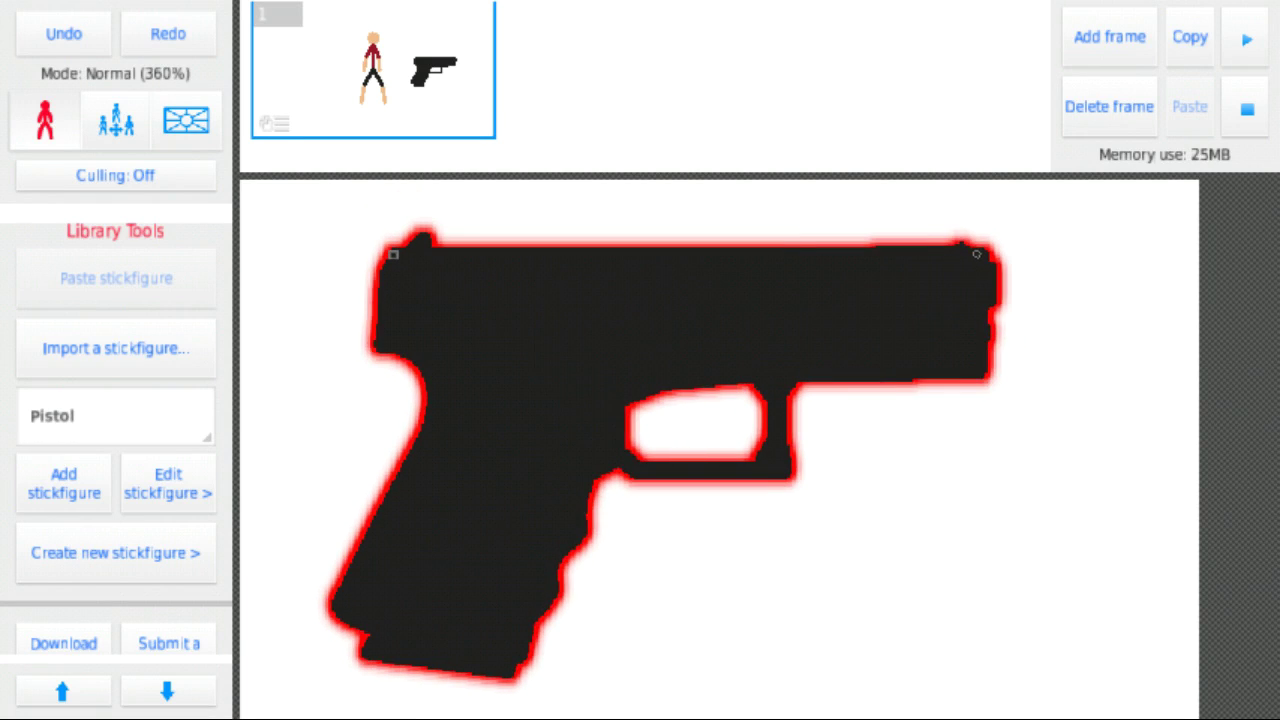
Try tilting the pistol both ways, undoing each tilt to keep it level.
left_click_drag(955, 248, 977, 499)
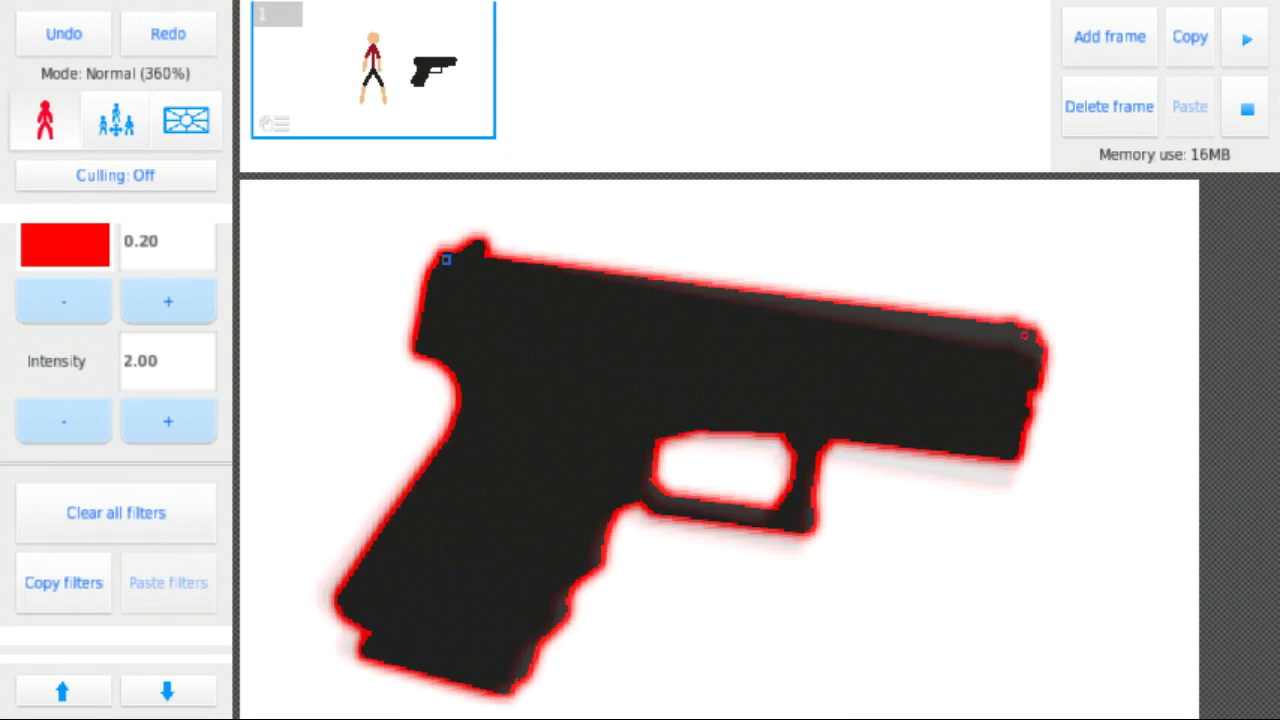
left_click(63, 34)
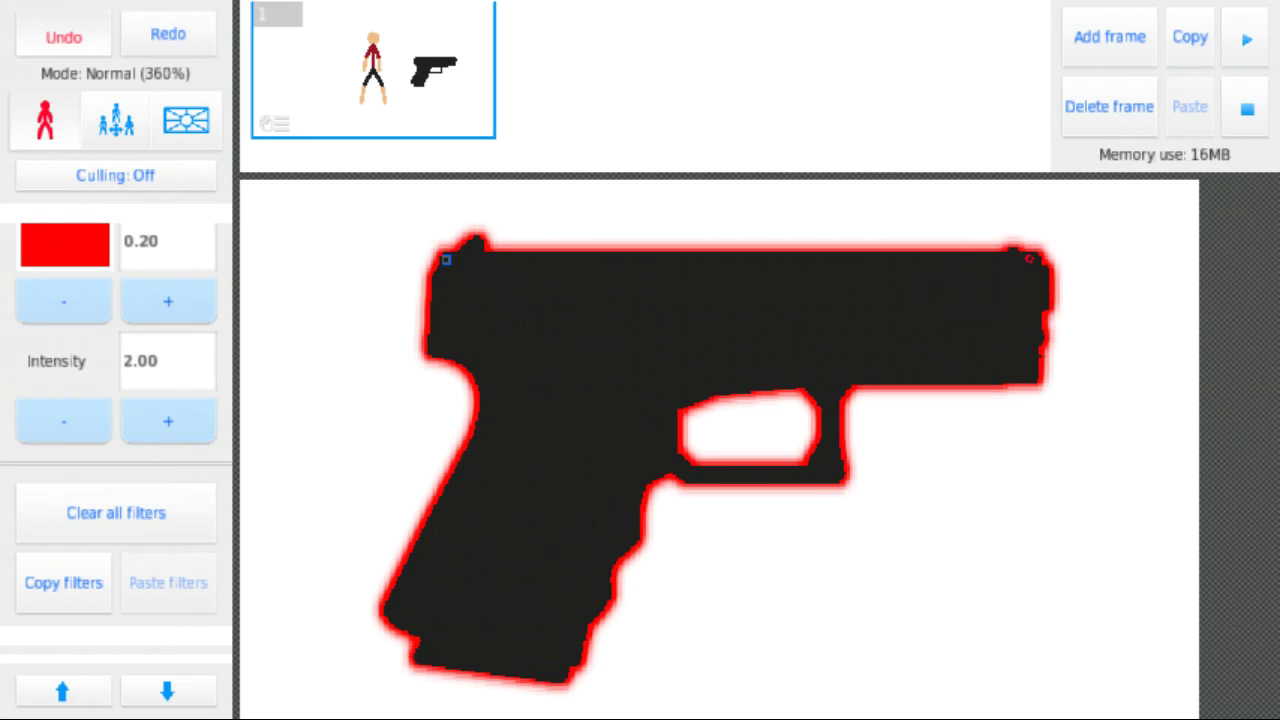
left_click_drag(1029, 258, 987, 265)
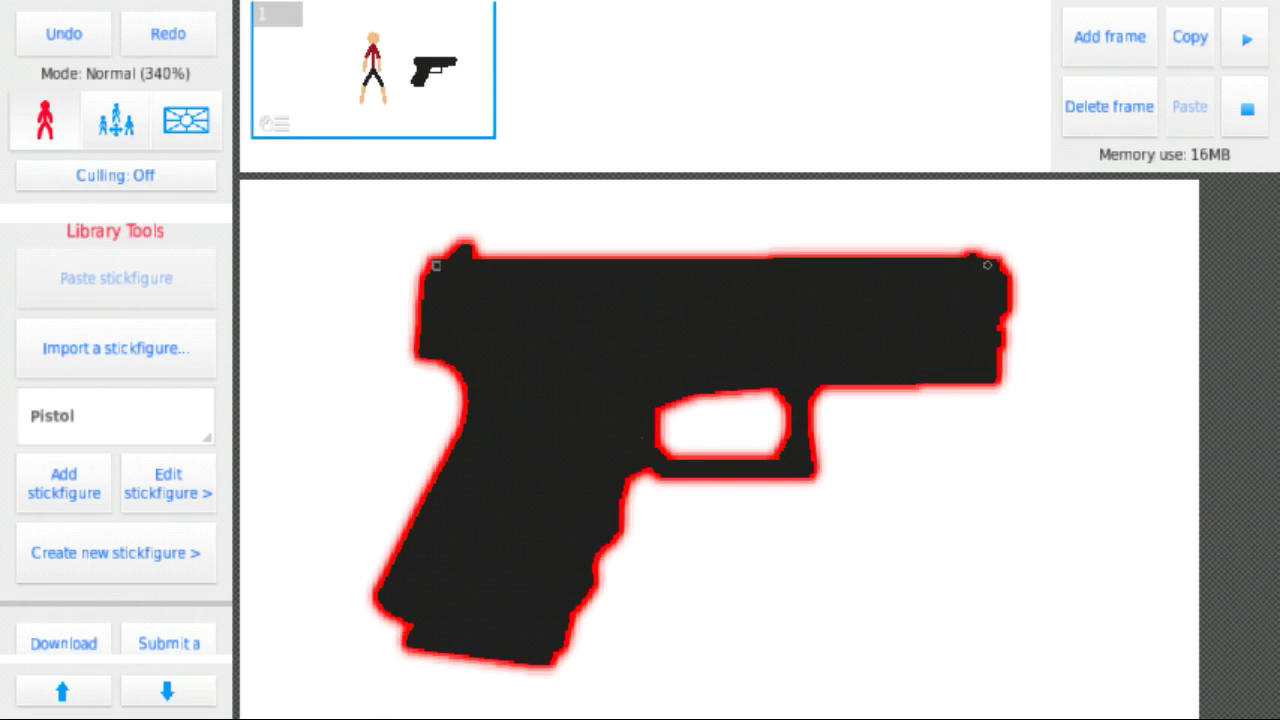
scroll(718, 450, "down", 2)
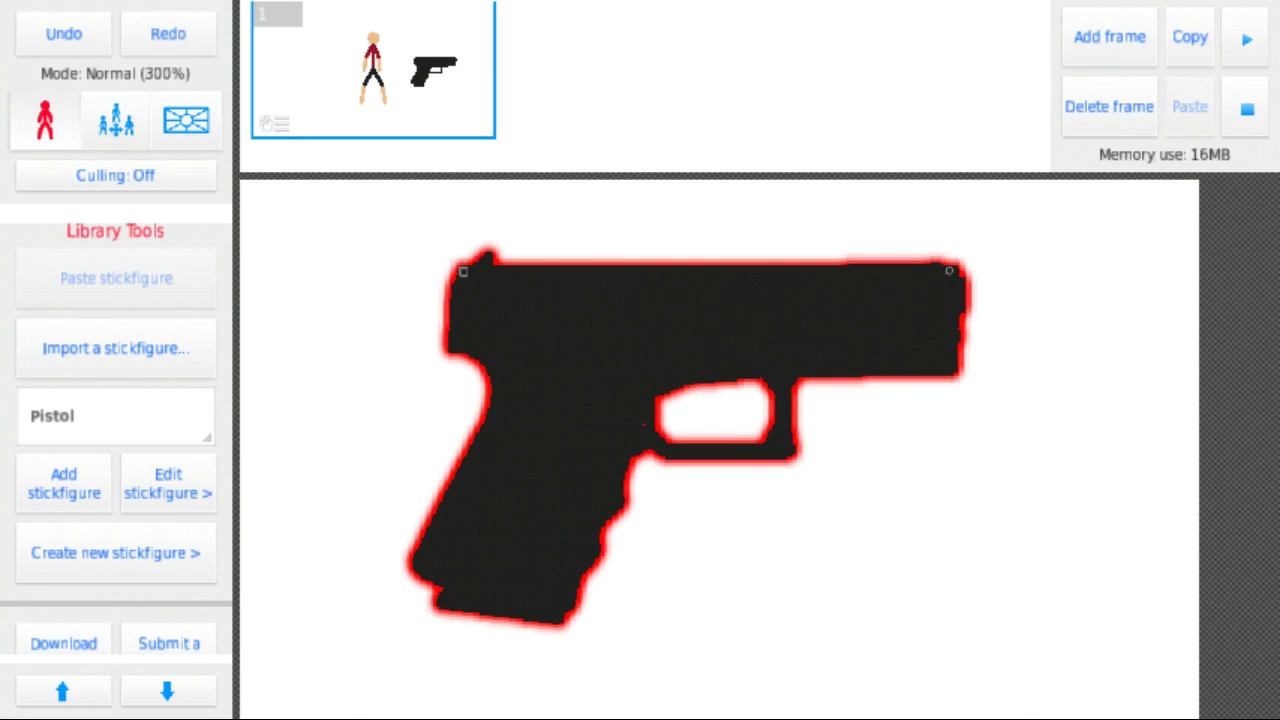
mouse_move(951, 277)
left_mouse_down()
mouse_move(944, 343)
mouse_move(955, 318)
left_mouse_up()
left_click(63, 34)
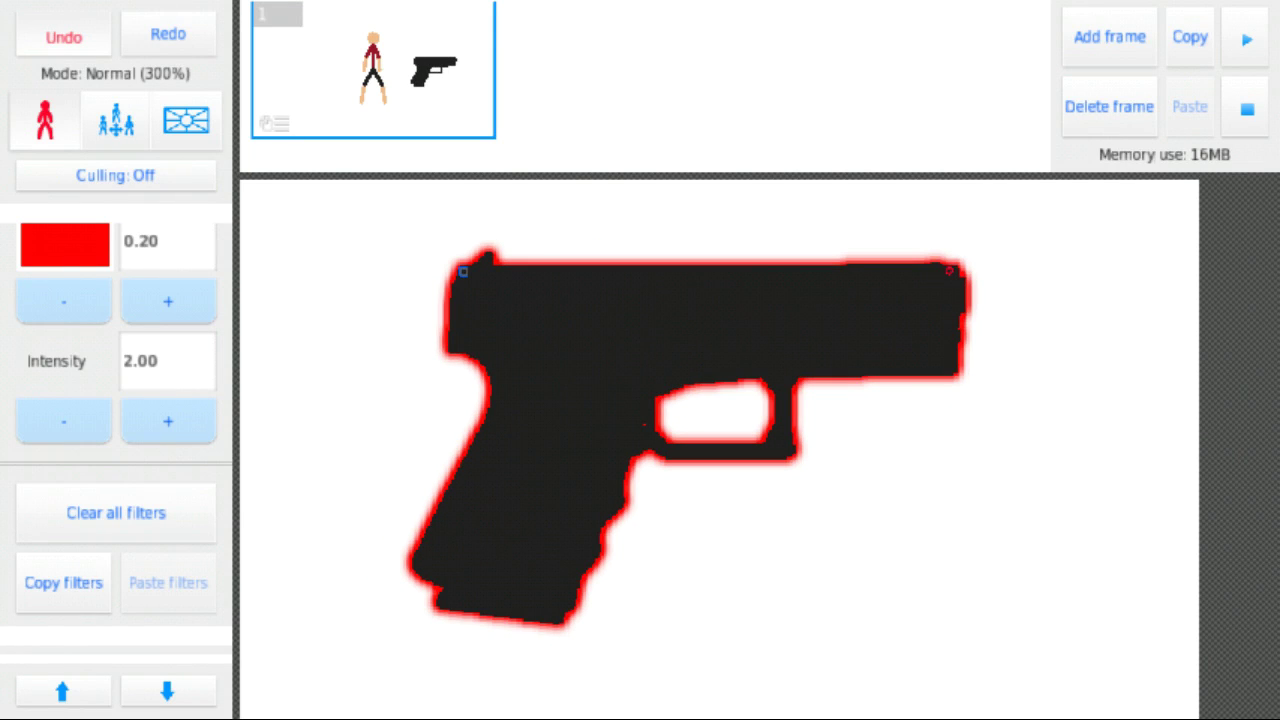
mouse_move(949, 270)
left_mouse_down()
mouse_move(971, 386)
mouse_move(985, 228)
left_mouse_up()
left_click(63, 34)
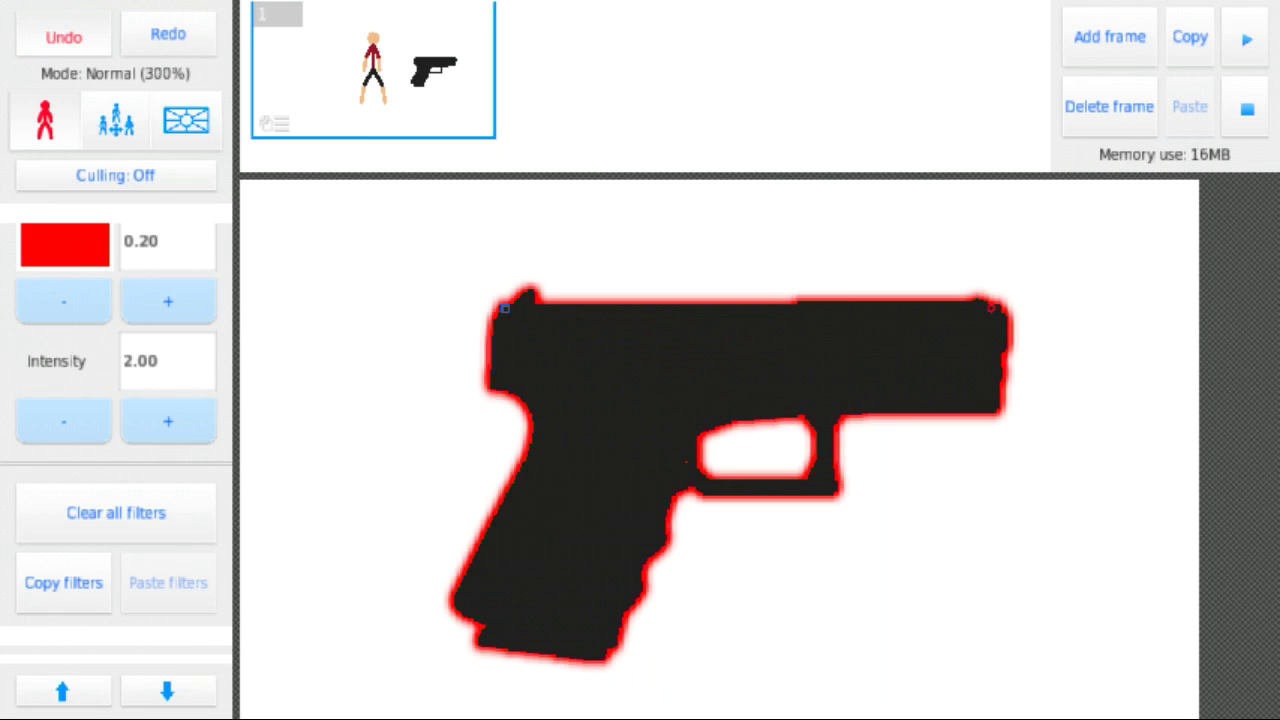
Undo one last tilt, then move the pistol slightly left and up.
left_click_drag(991, 305, 1000, 386)
left_click(63, 34)
scroll(720, 450, "down", 5)
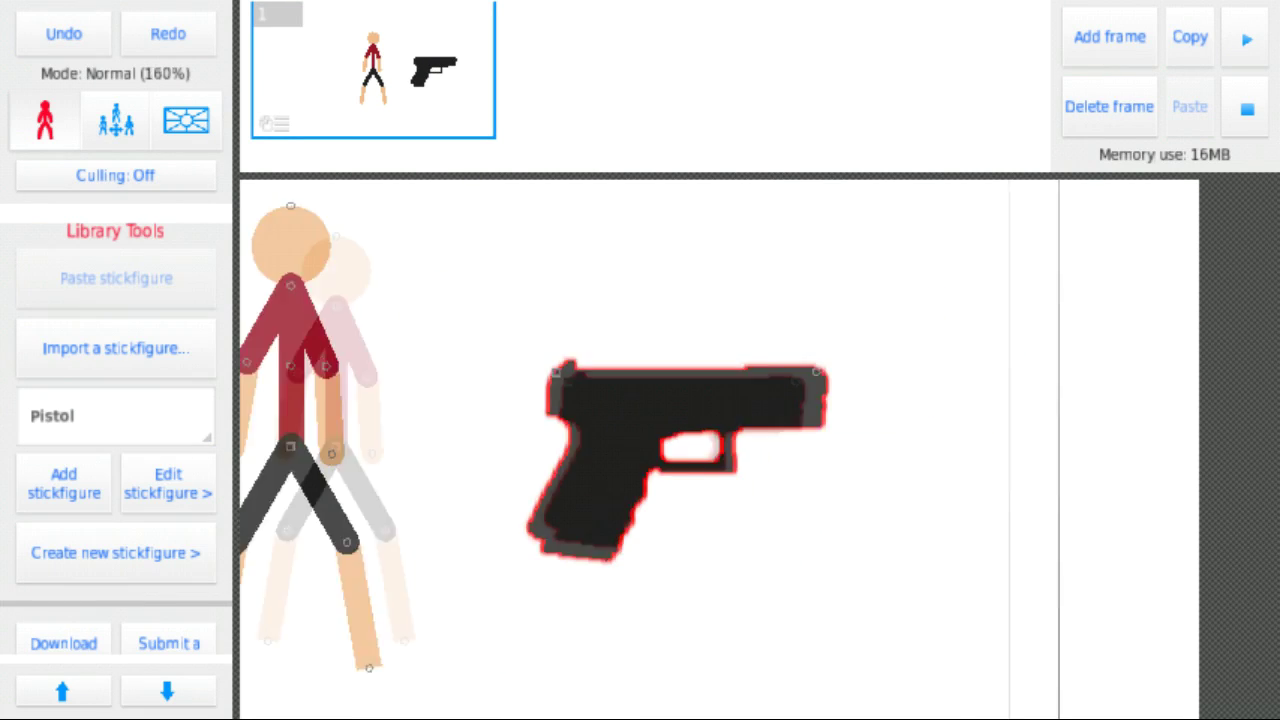
scroll(720, 450, "up", 5)
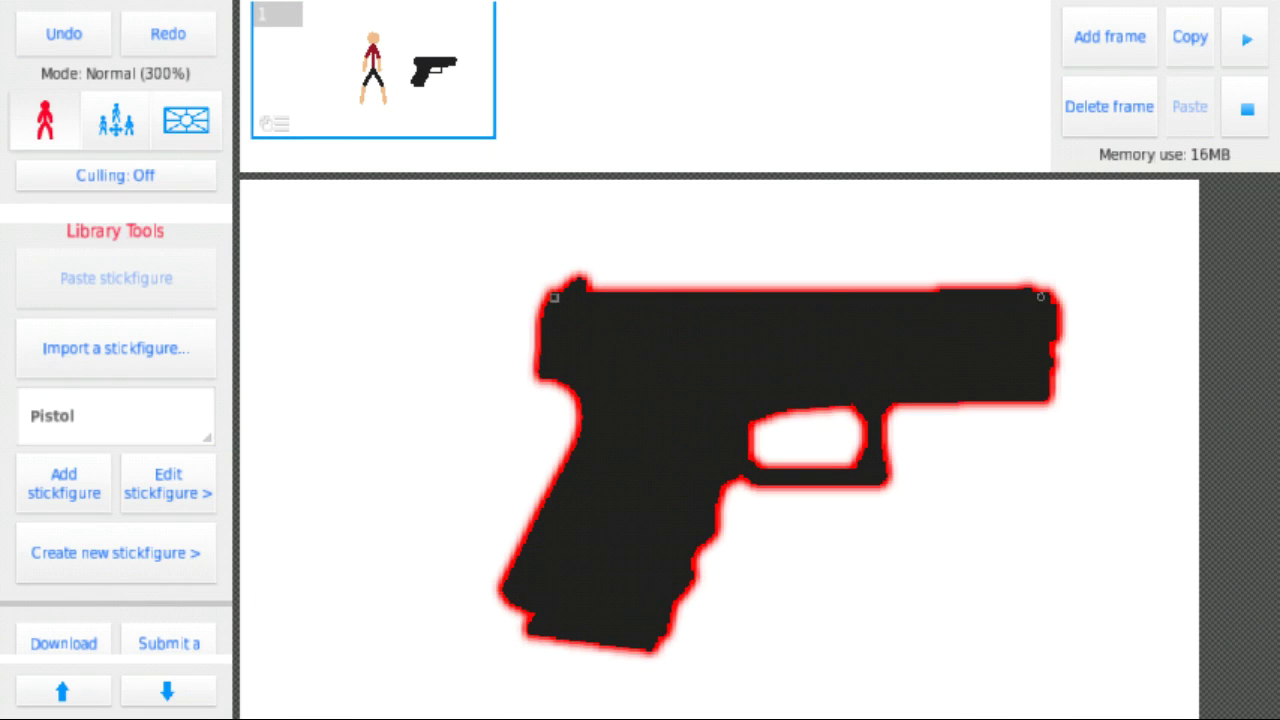
left_click_drag(760, 350, 680, 330)
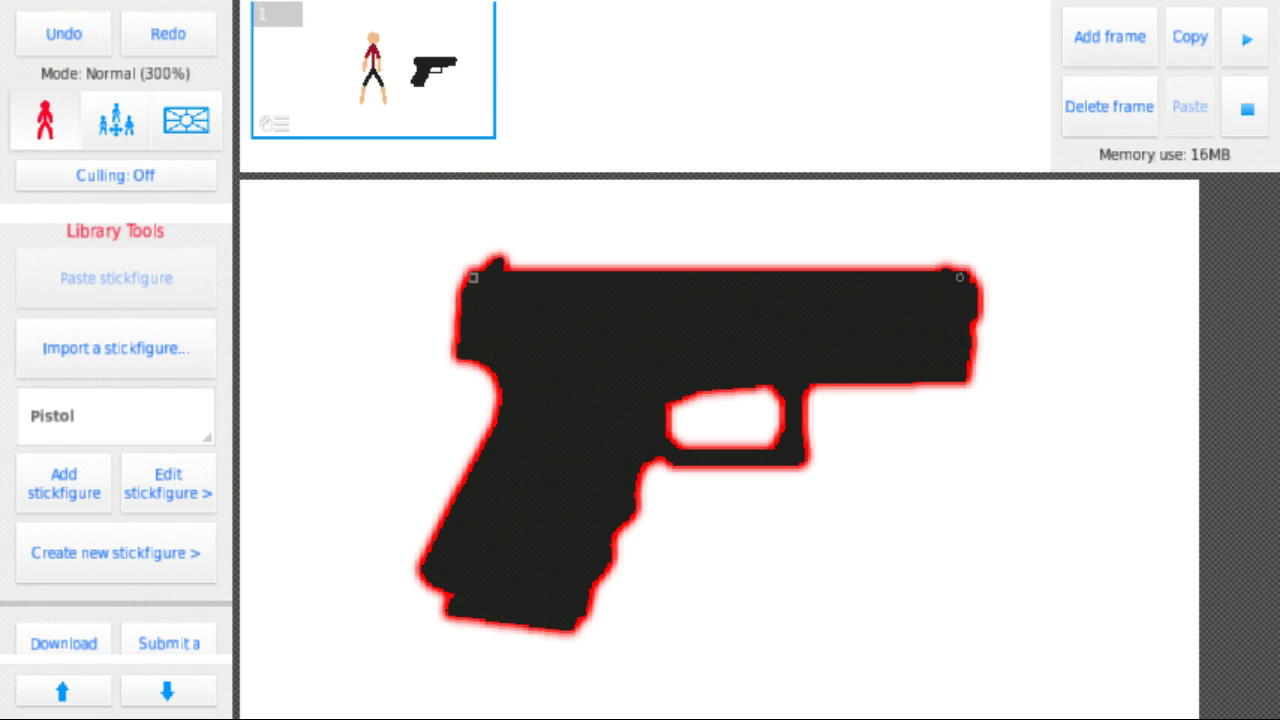
left_click_drag(700, 420, 680, 368)
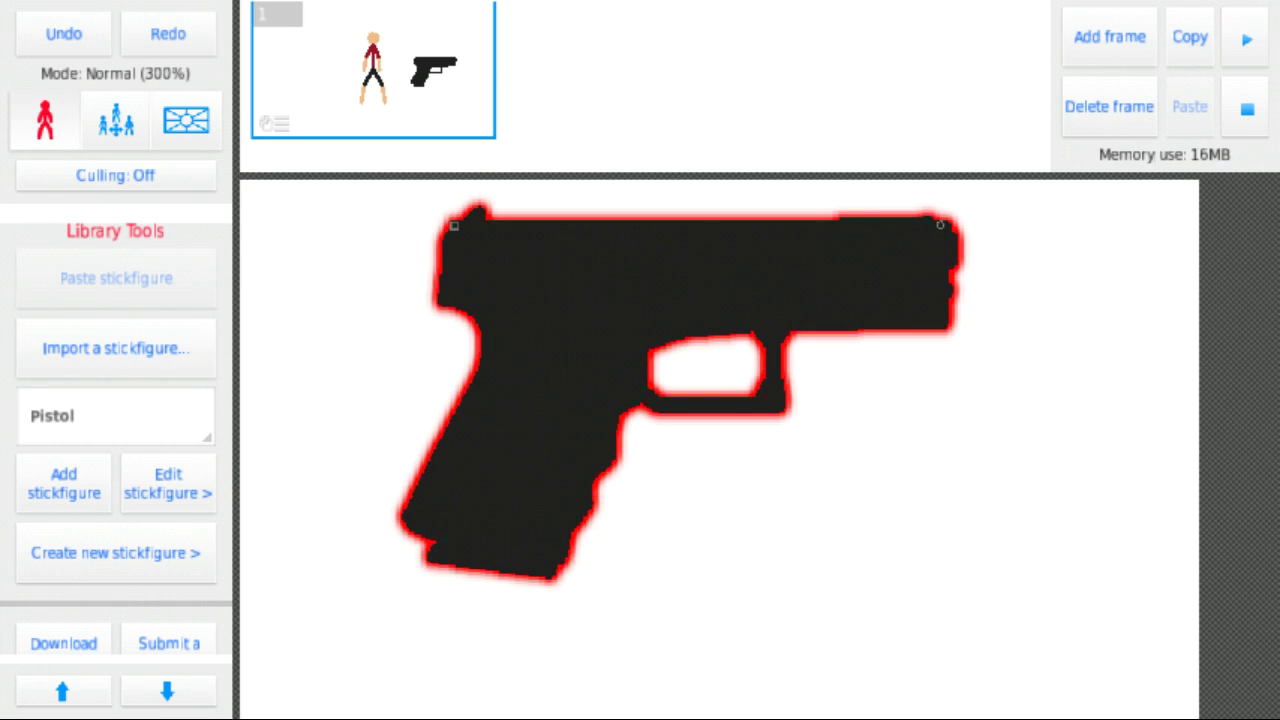
scroll(720, 450, "down", 3)
scroll(720, 450, "down", 5)
Pan across the frame to view the figure beside the glowing pistol.
left_click_drag(560, 440, 660, 440)
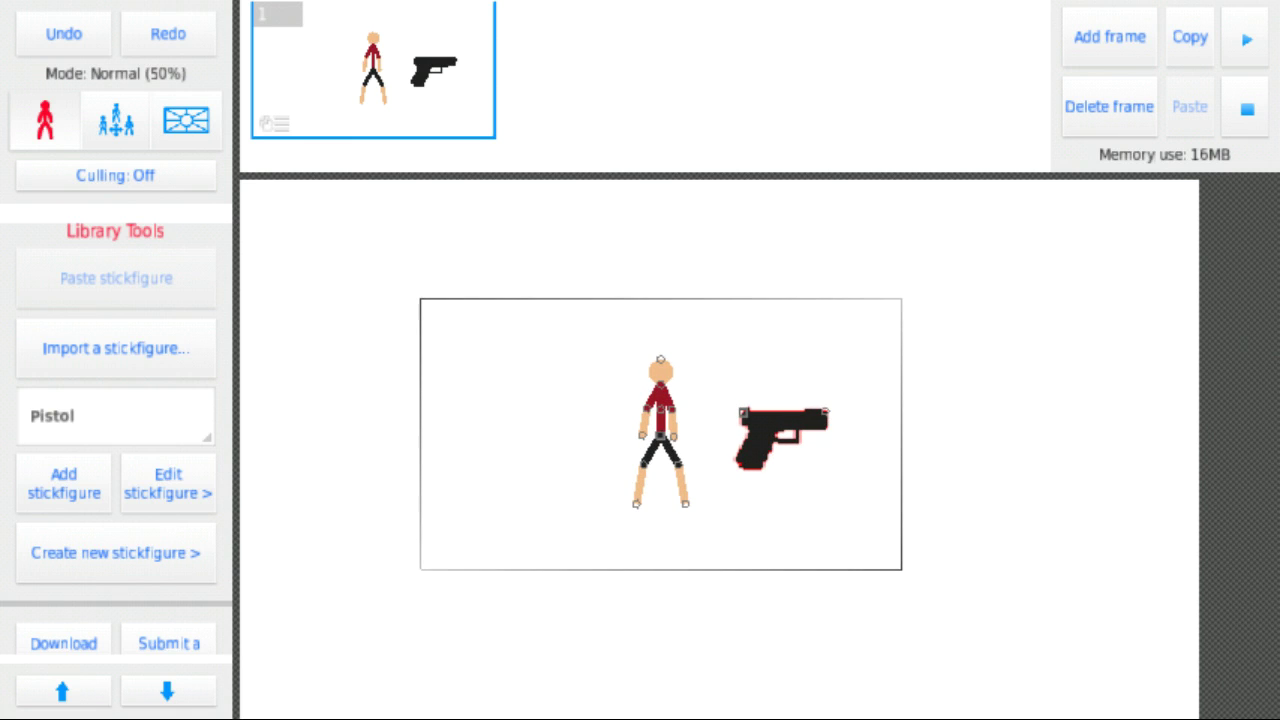
scroll(680, 437, "up", 4)
scroll(680, 437, "up", 3)
scroll(680, 437, "down", 1)
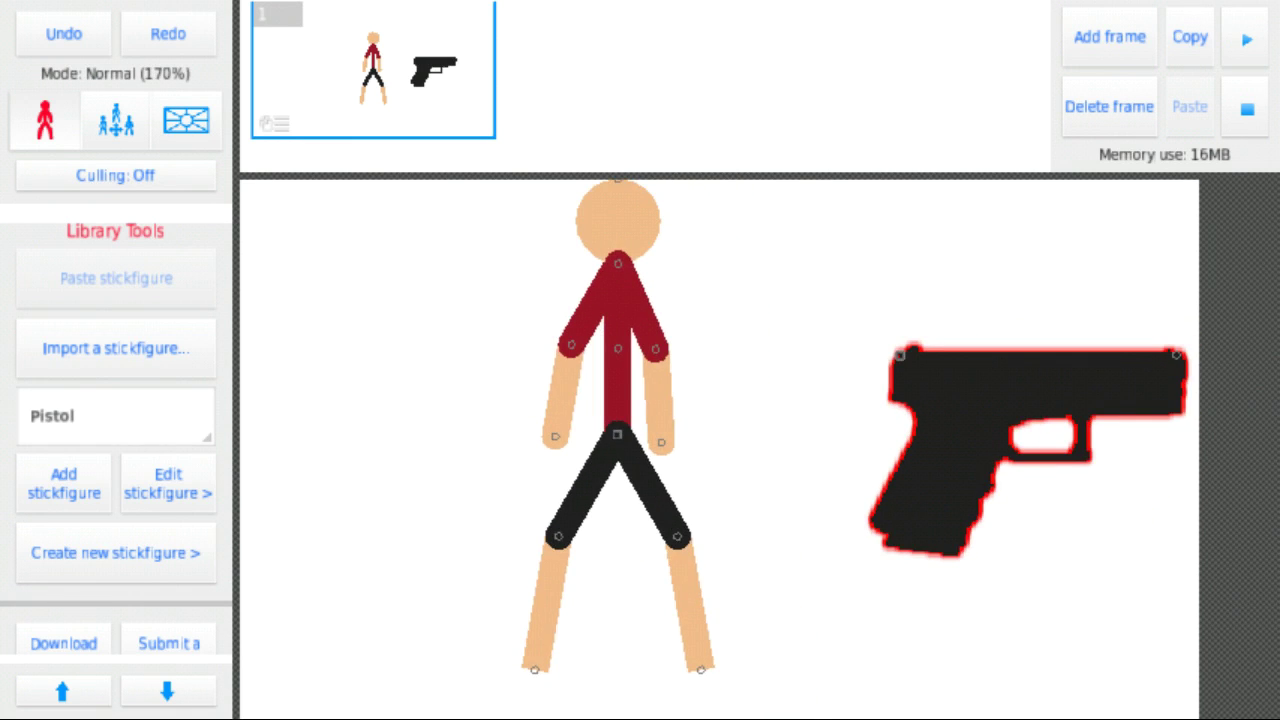
mouse_move(720, 450)
left_mouse_down()
mouse_move(589, 450)
mouse_move(674, 450)
mouse_move(601, 420)
left_mouse_up()
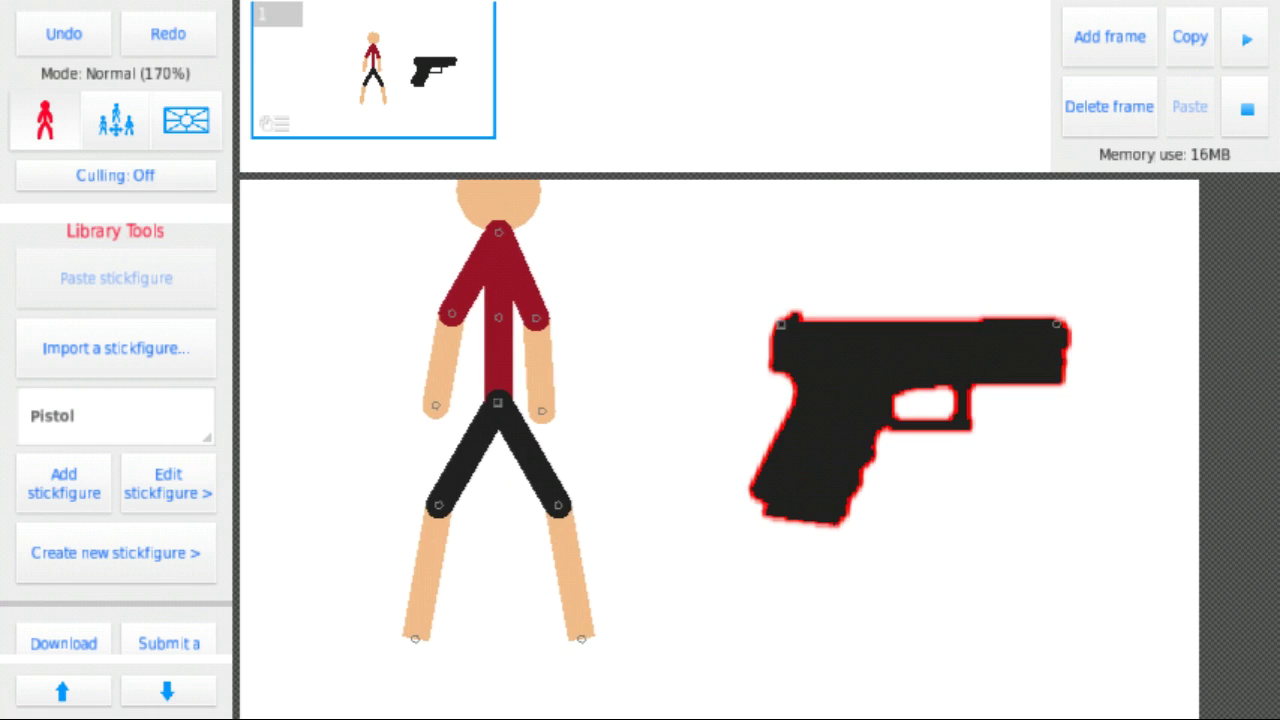
scroll(697, 430, "down", 4)
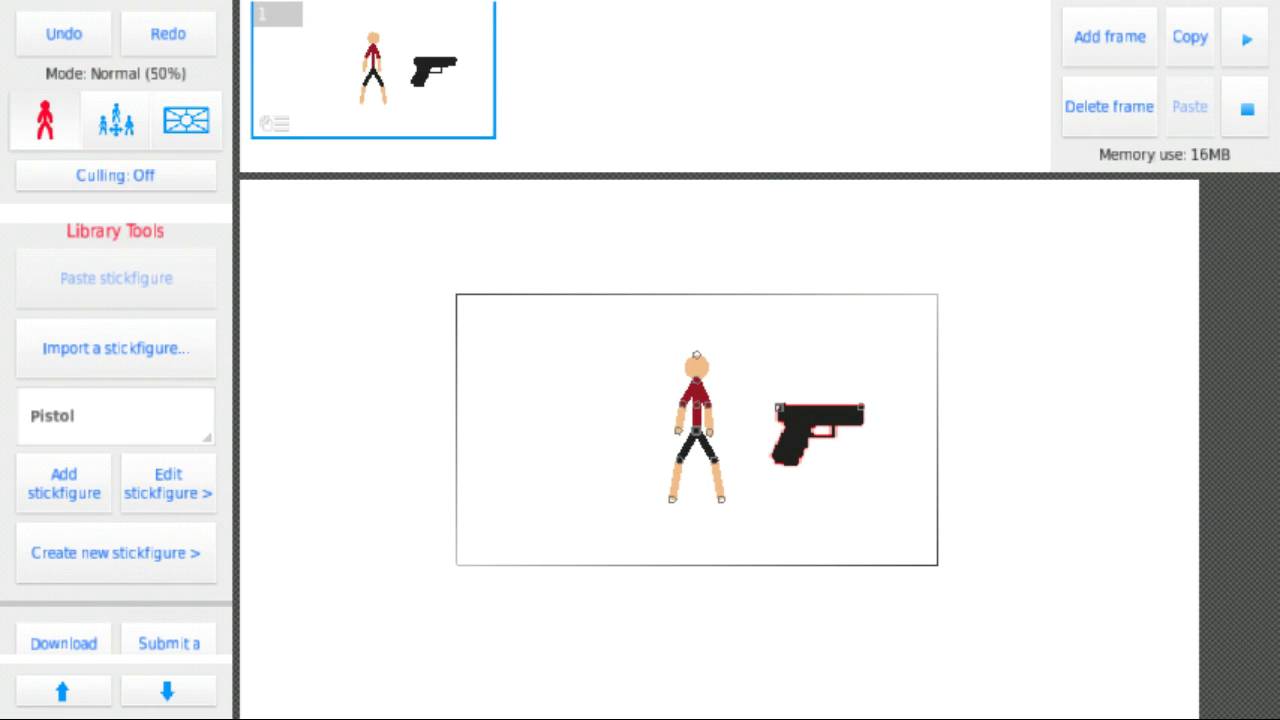